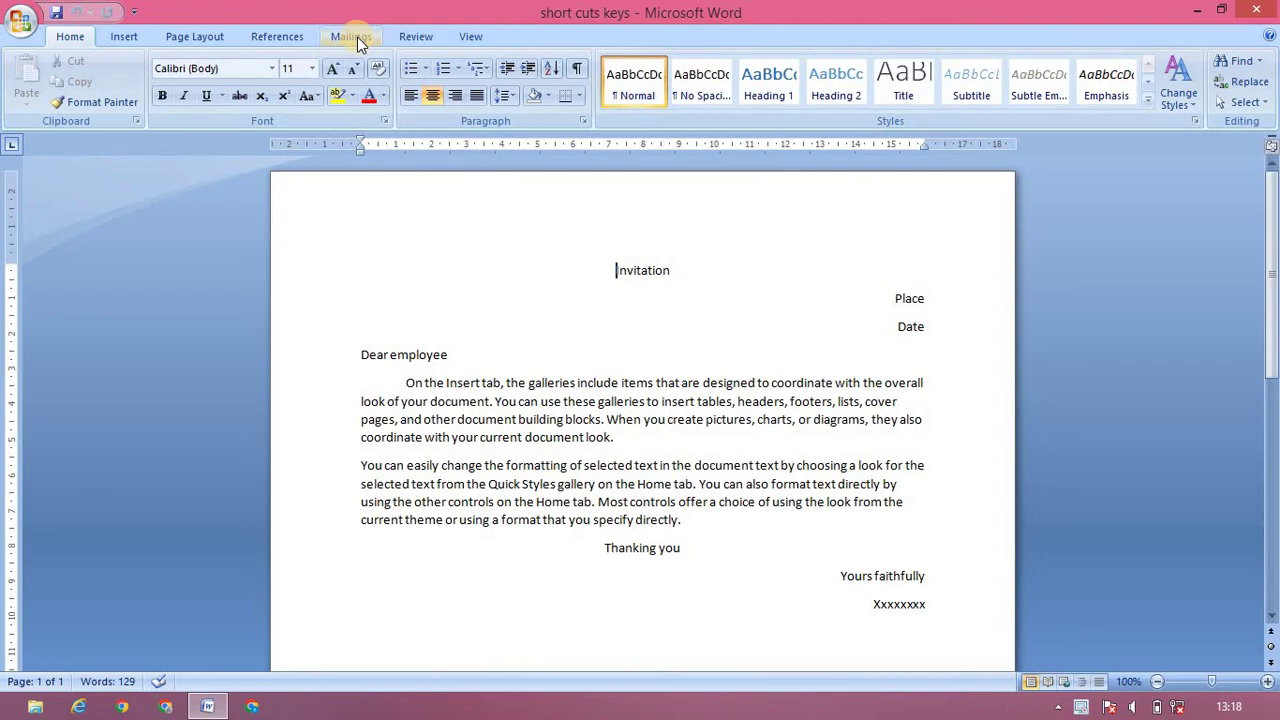
- Review the envelope options for delivery and return addresses, and close them without creating an envelope
click(357, 36)
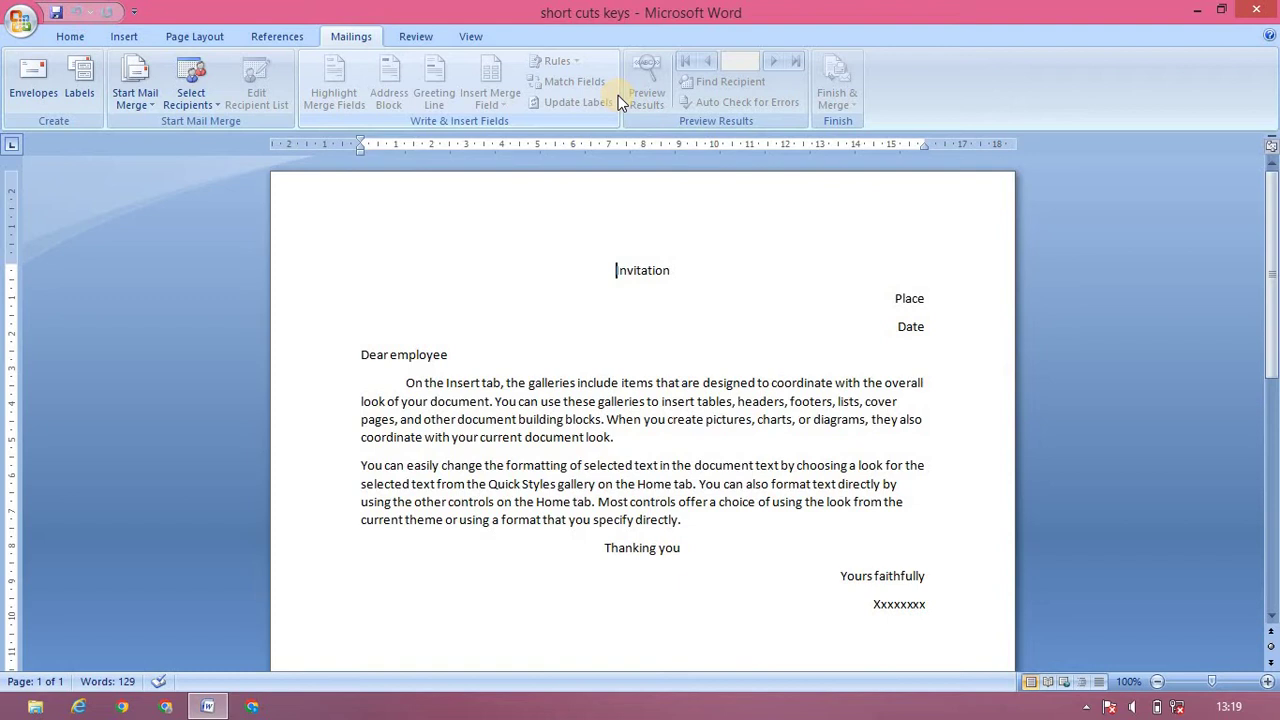
click(20, 88)
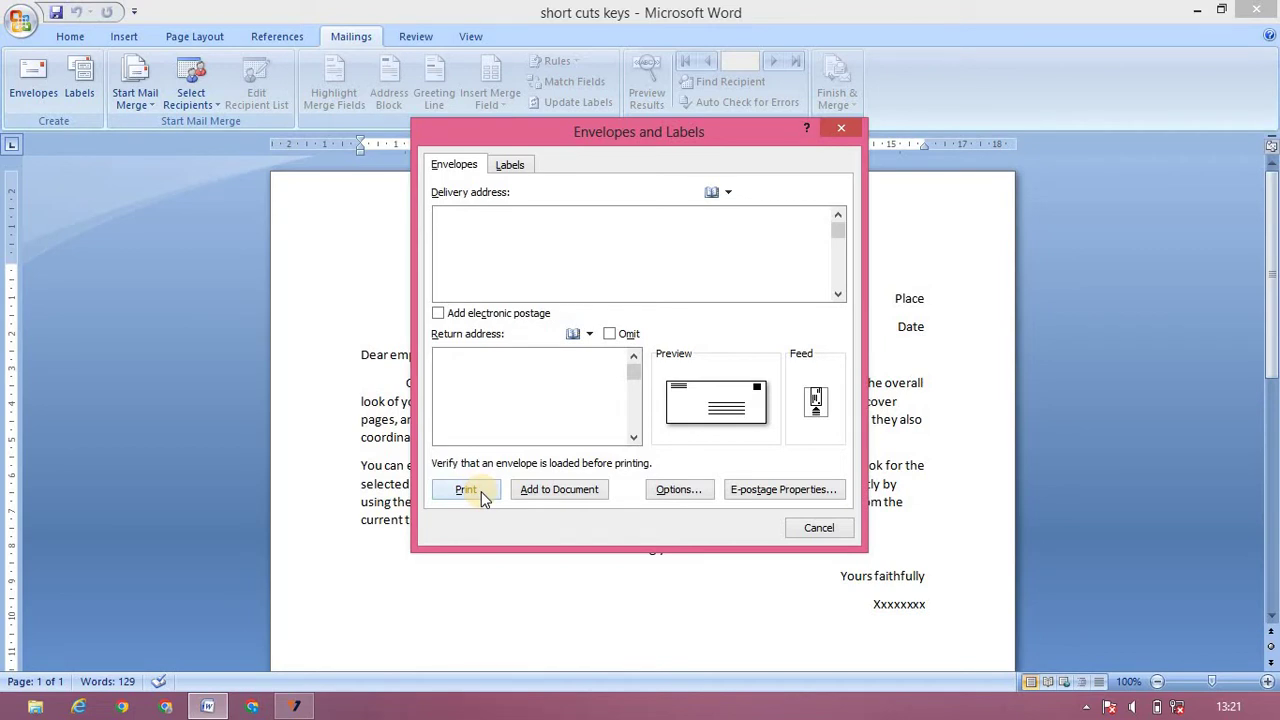
click(817, 527)
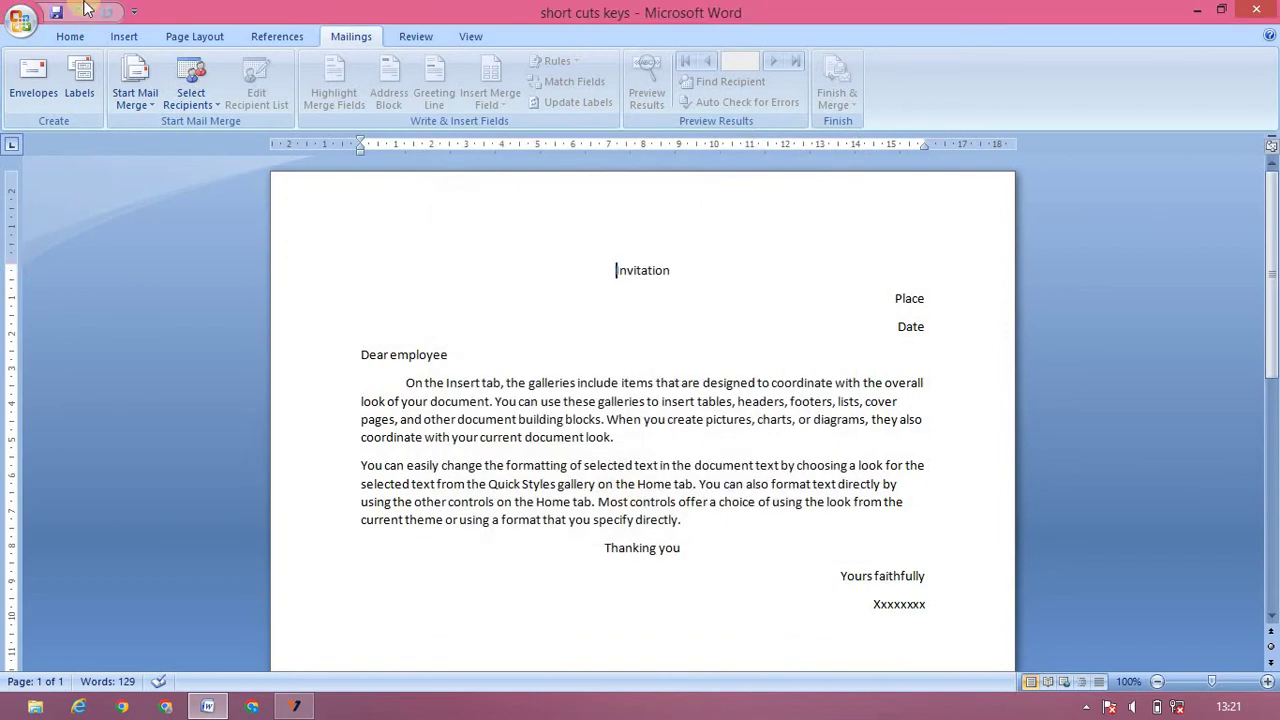
- Review the label printing options, including the Single label choice with its row and column, and close them without creating labels
click(70, 92)
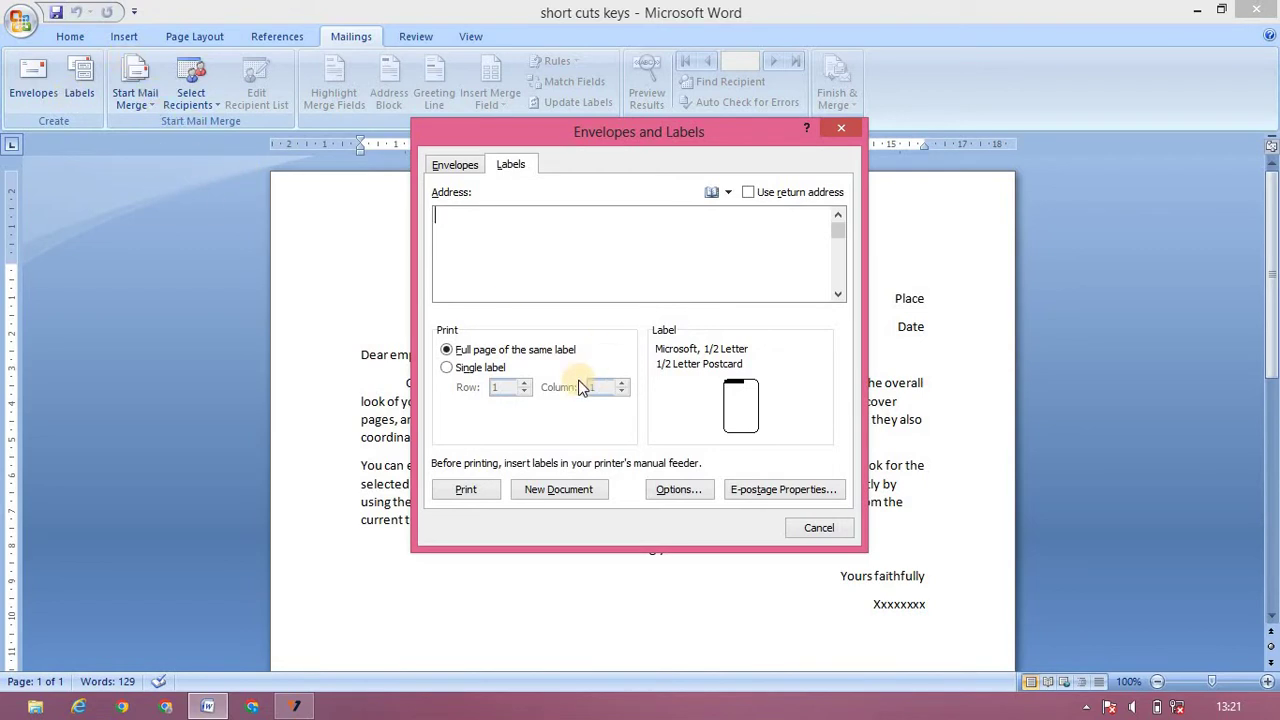
click(495, 369)
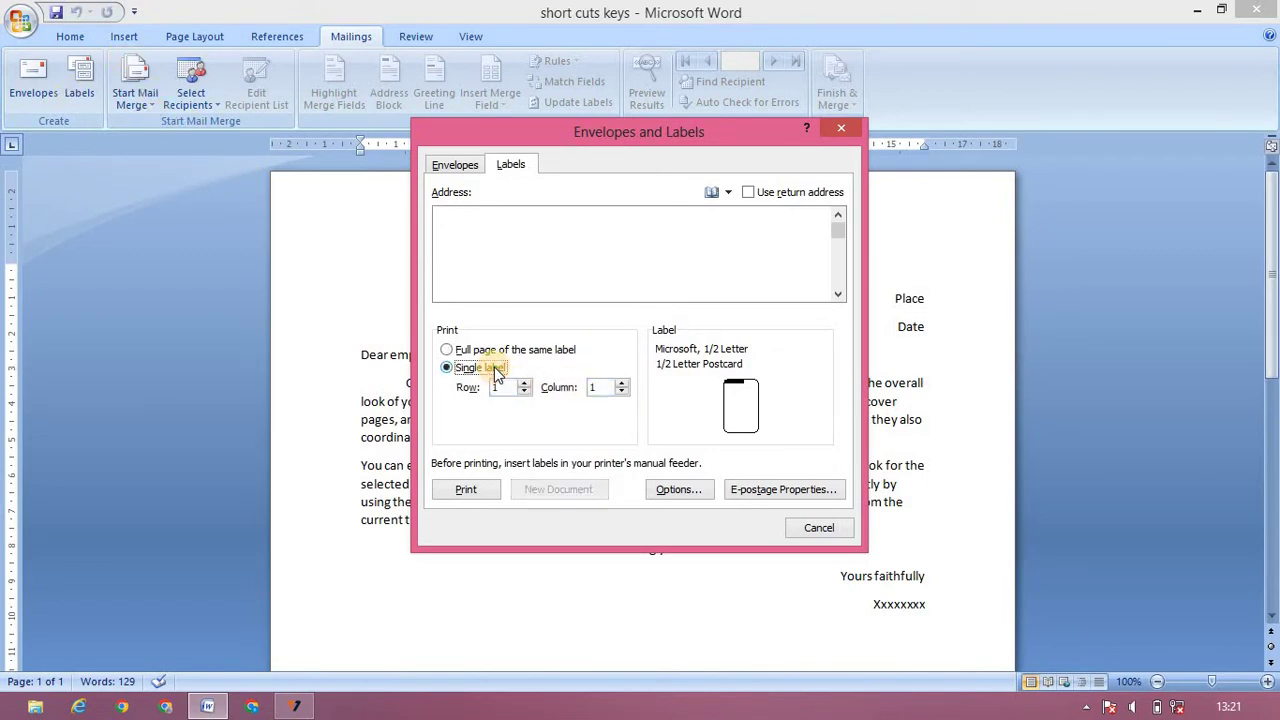
click(527, 390)
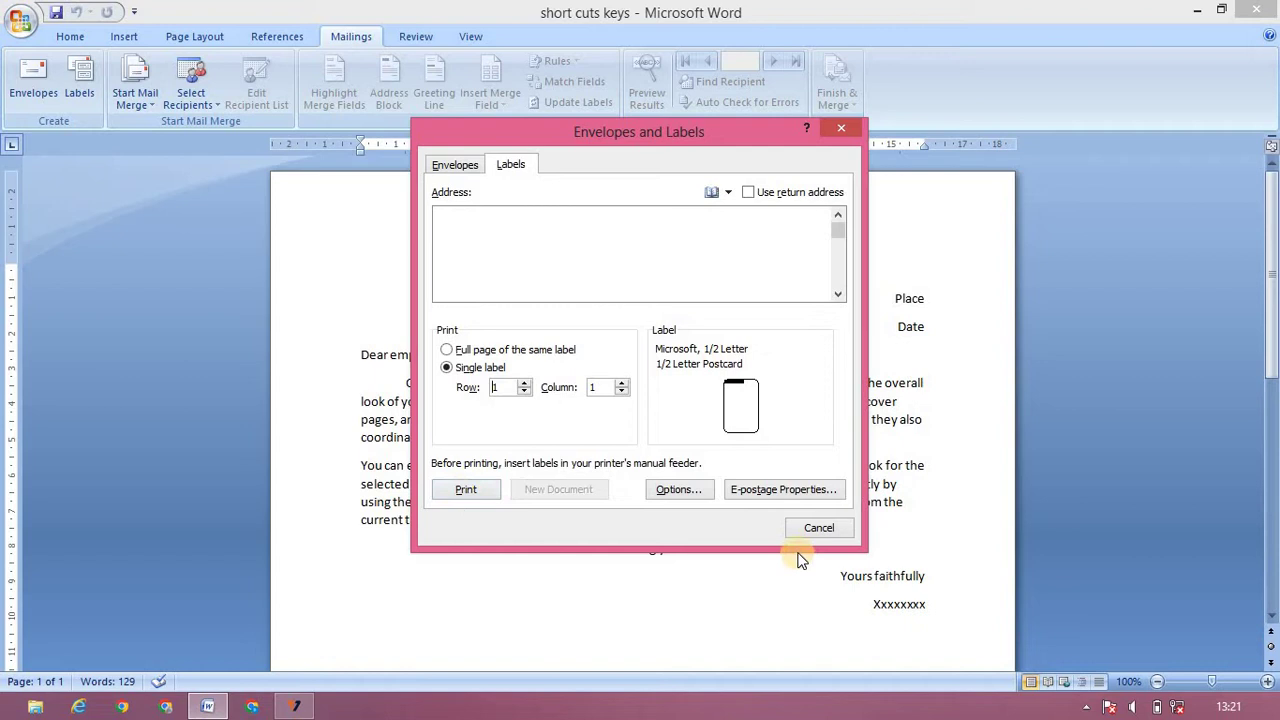
click(819, 527)
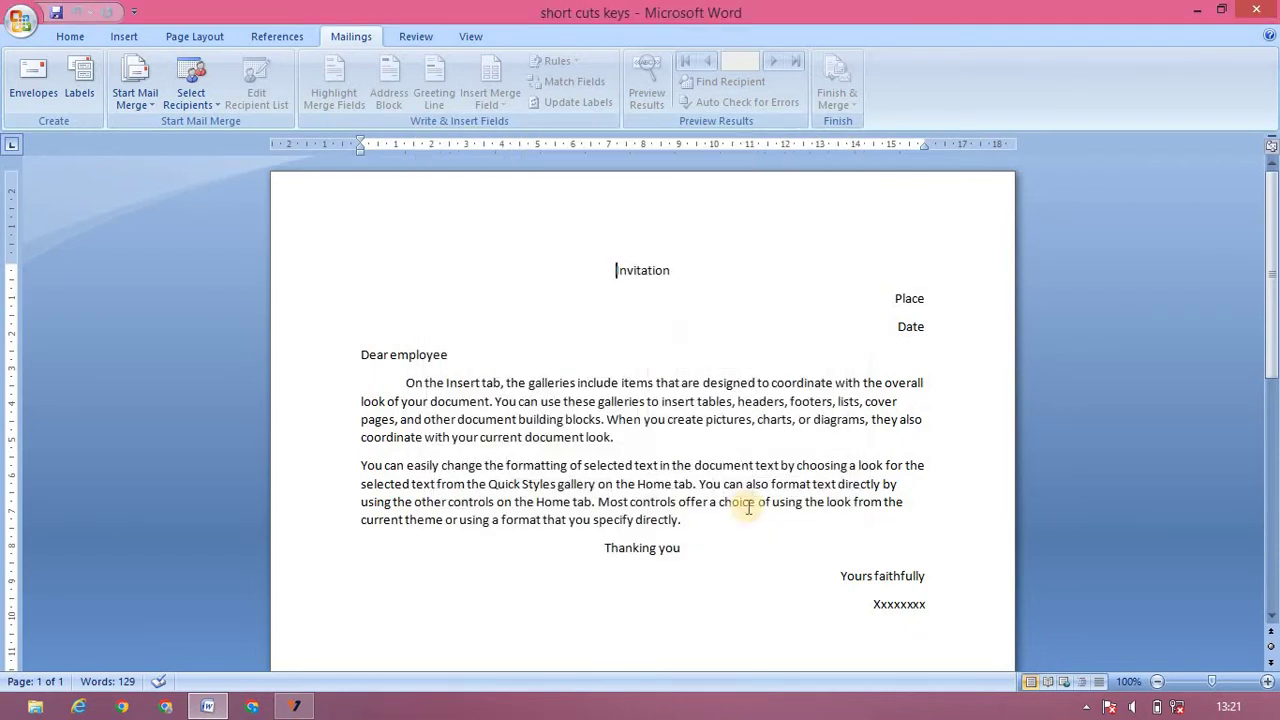
- Try the E-Mail Messages merge type and set the invitation's mail merge type to Letters
click(145, 113)
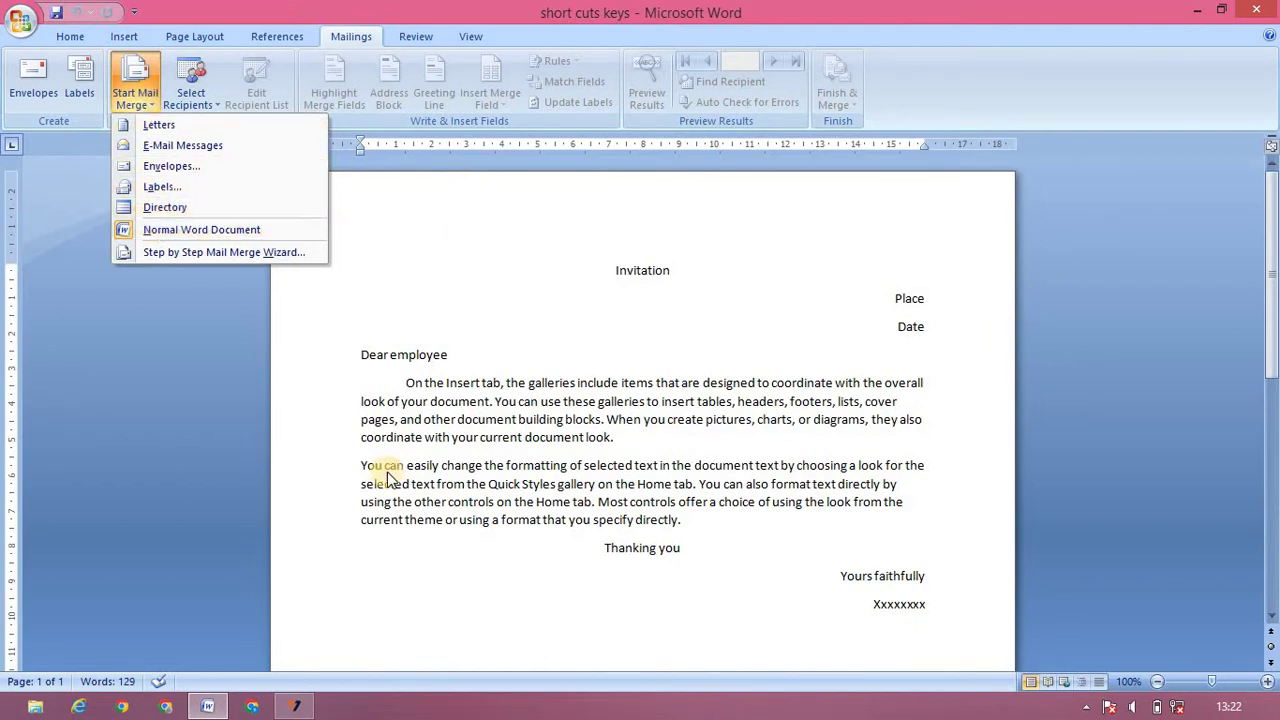
click(208, 125)
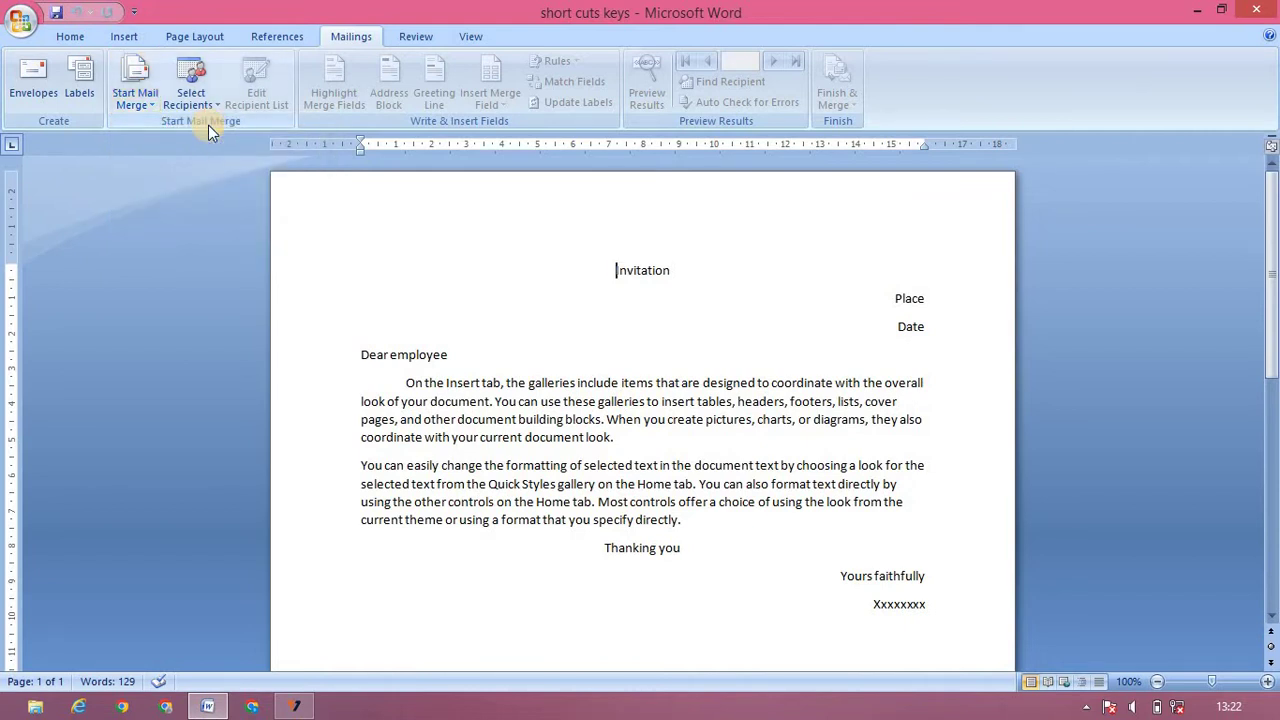
click(139, 96)
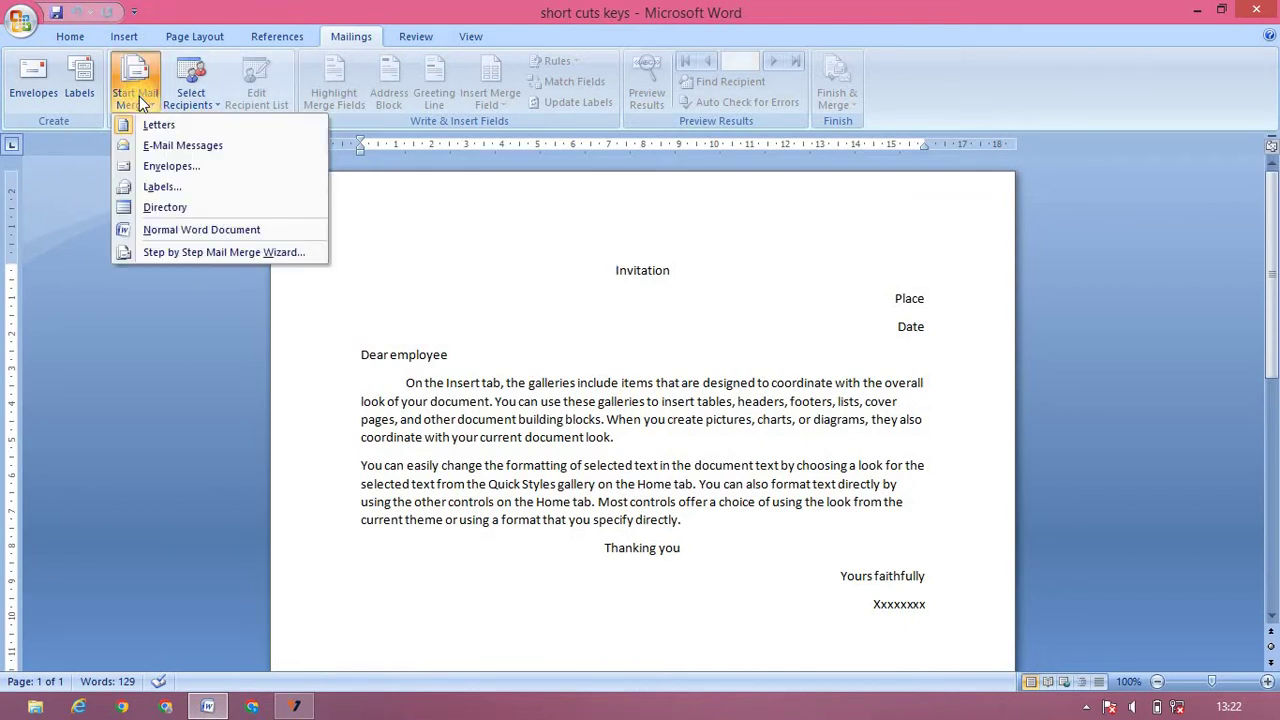
click(147, 146)
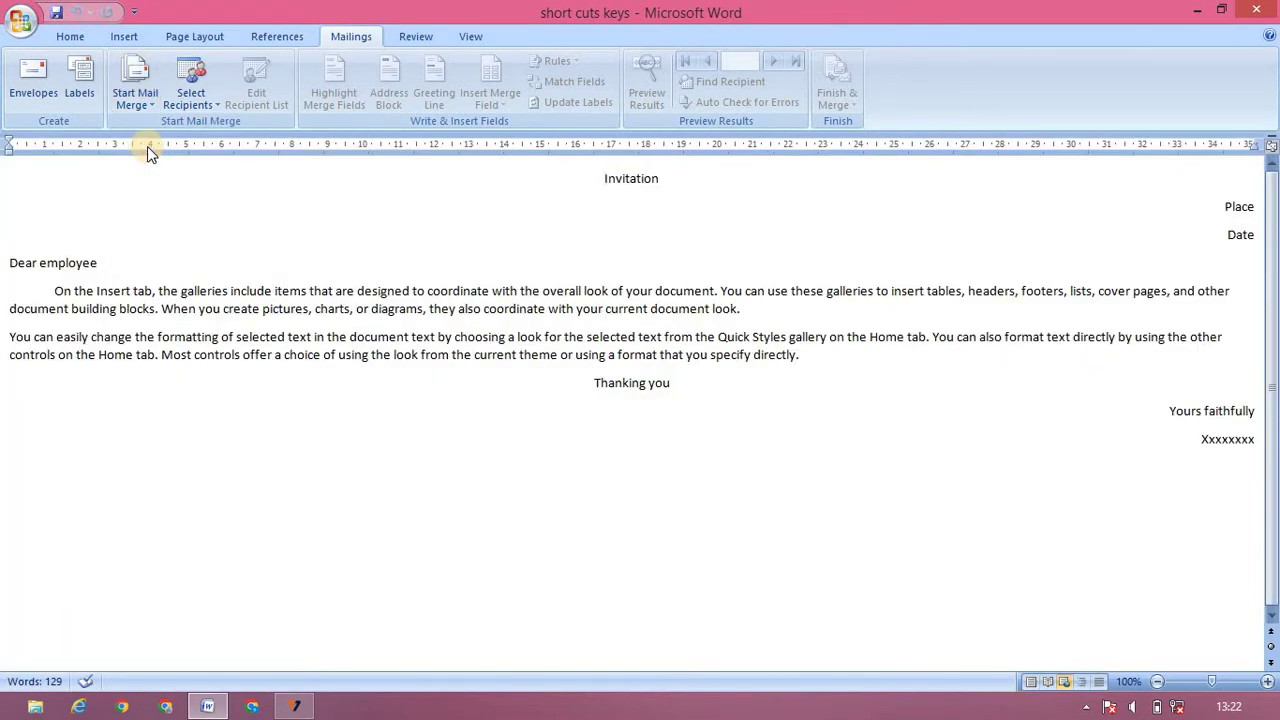
click(141, 104)
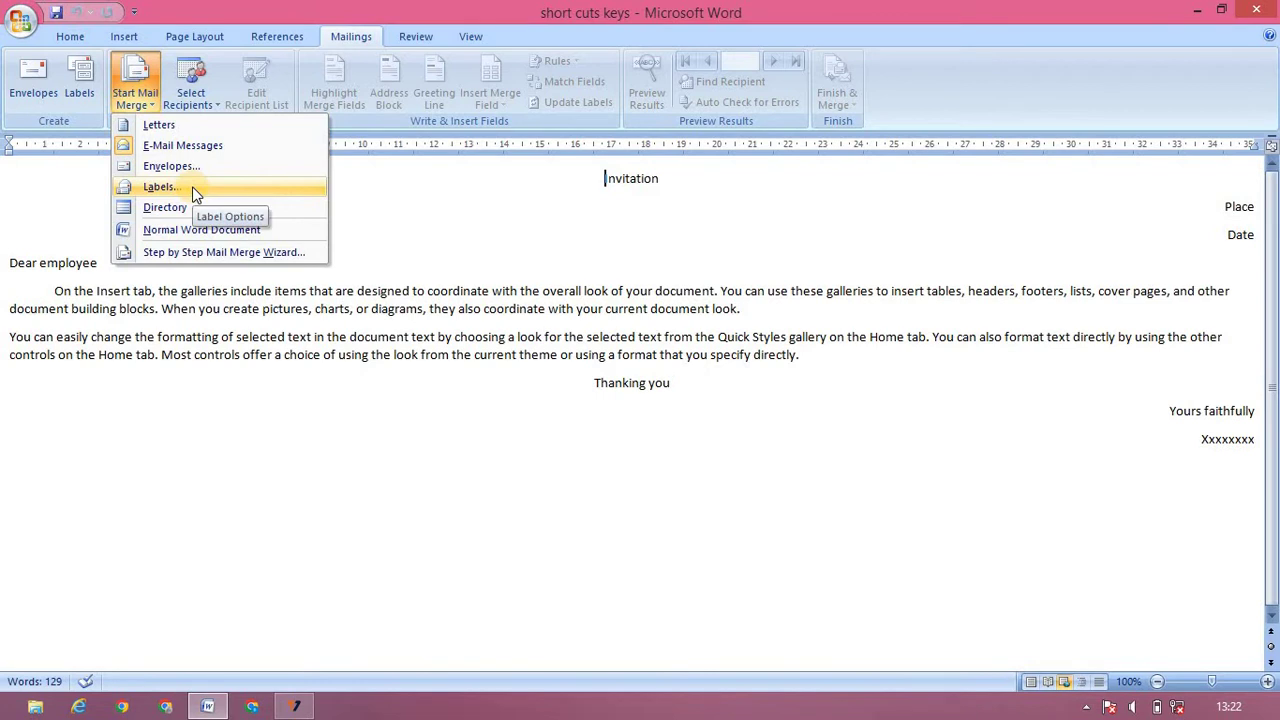
click(190, 131)
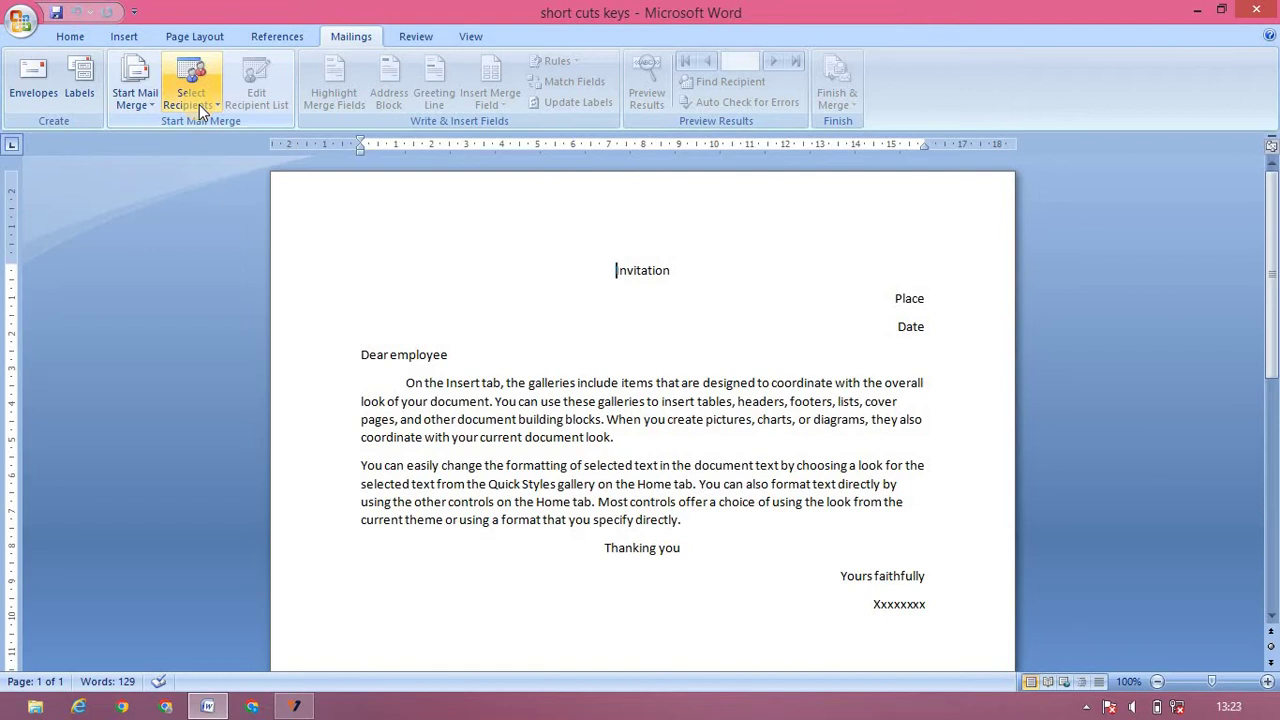
- Start a new recipient list for the mail merge and delete the Title field from its columns
click(199, 104)
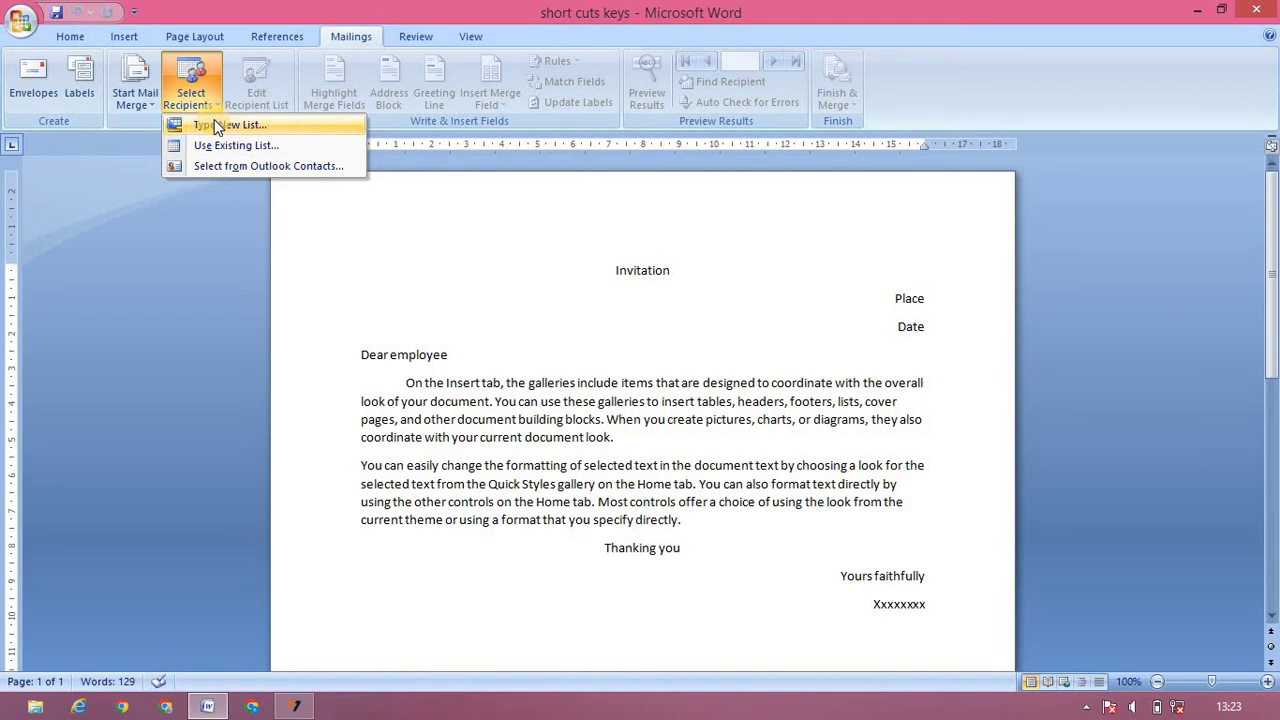
click(214, 121)
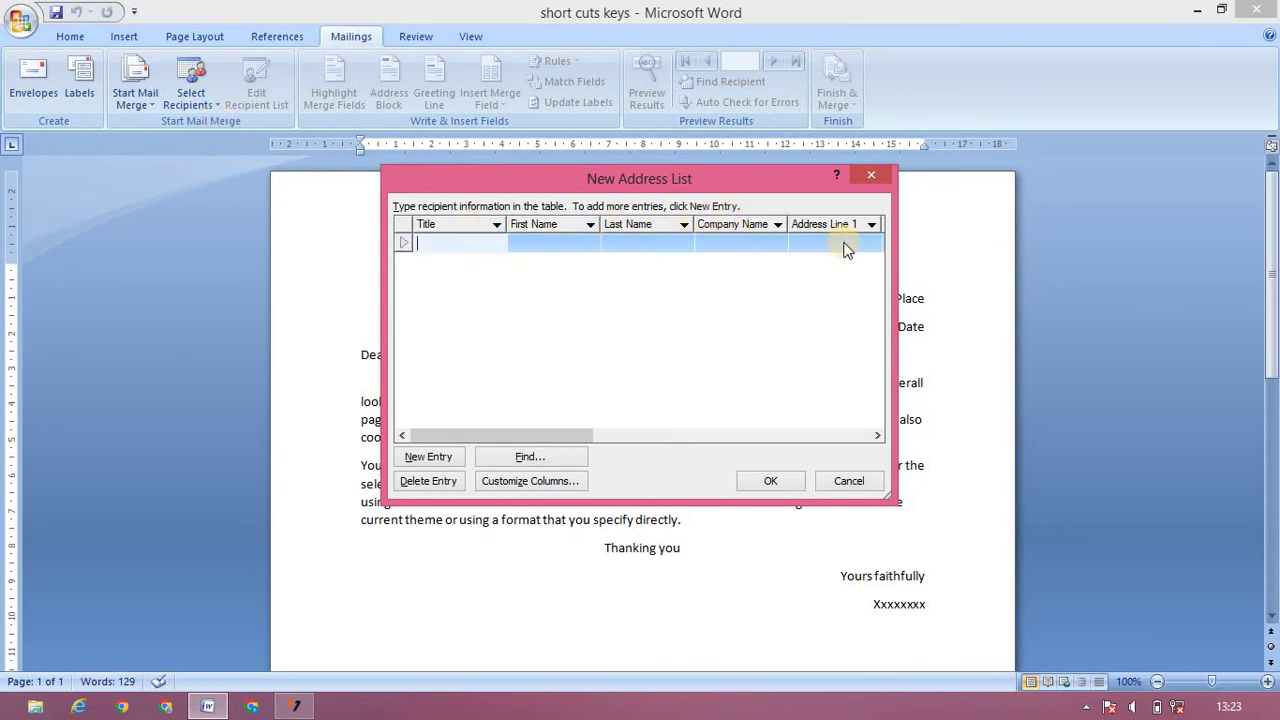
click(652, 438)
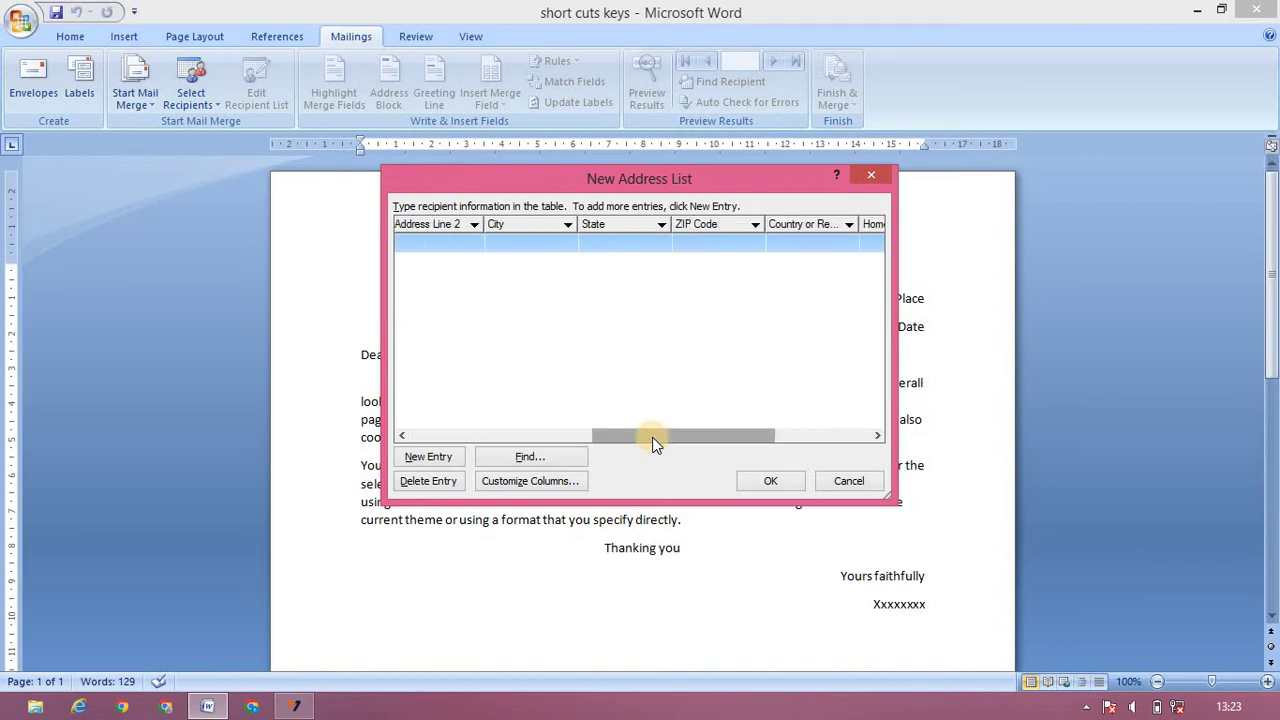
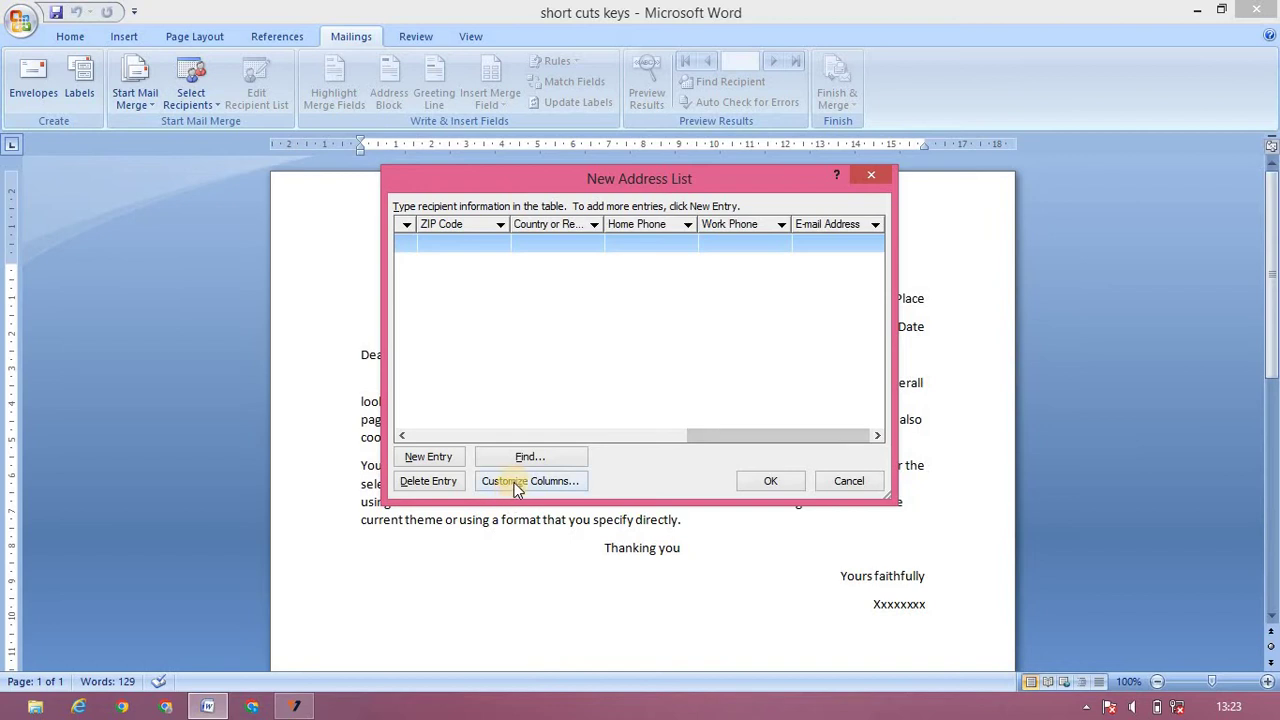
click(516, 484)
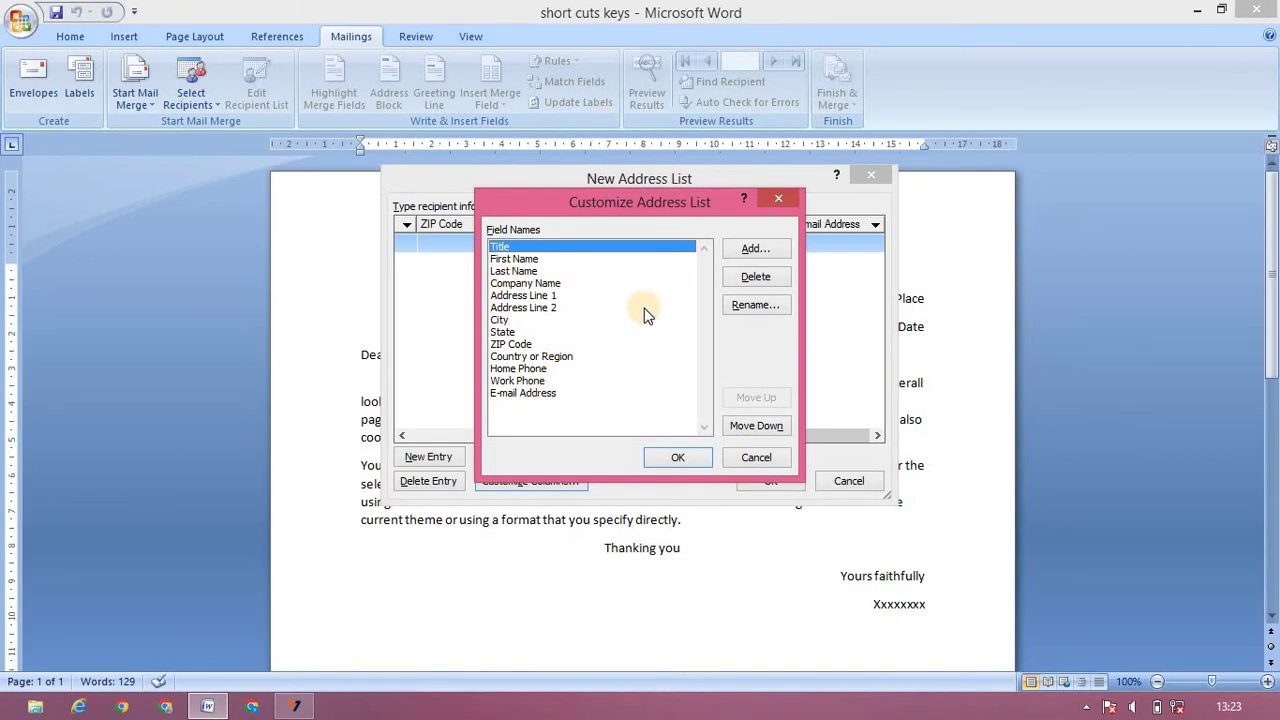
click(740, 285)
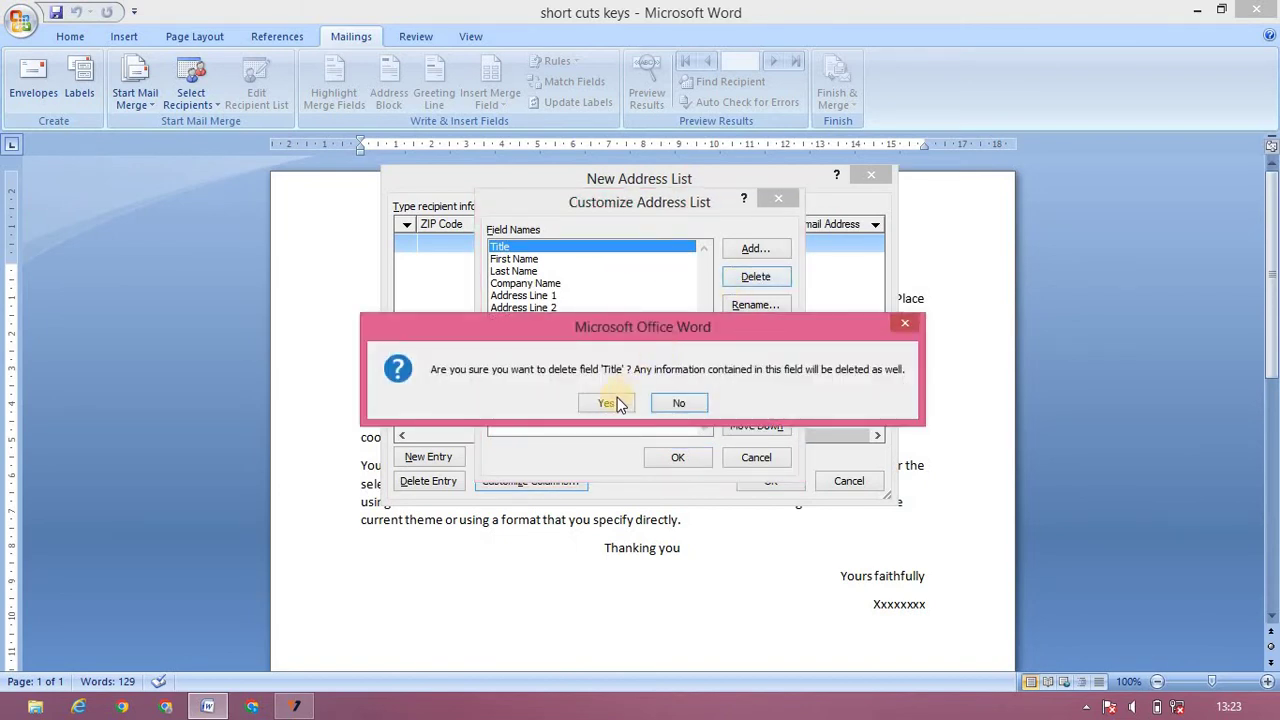
click(608, 403)
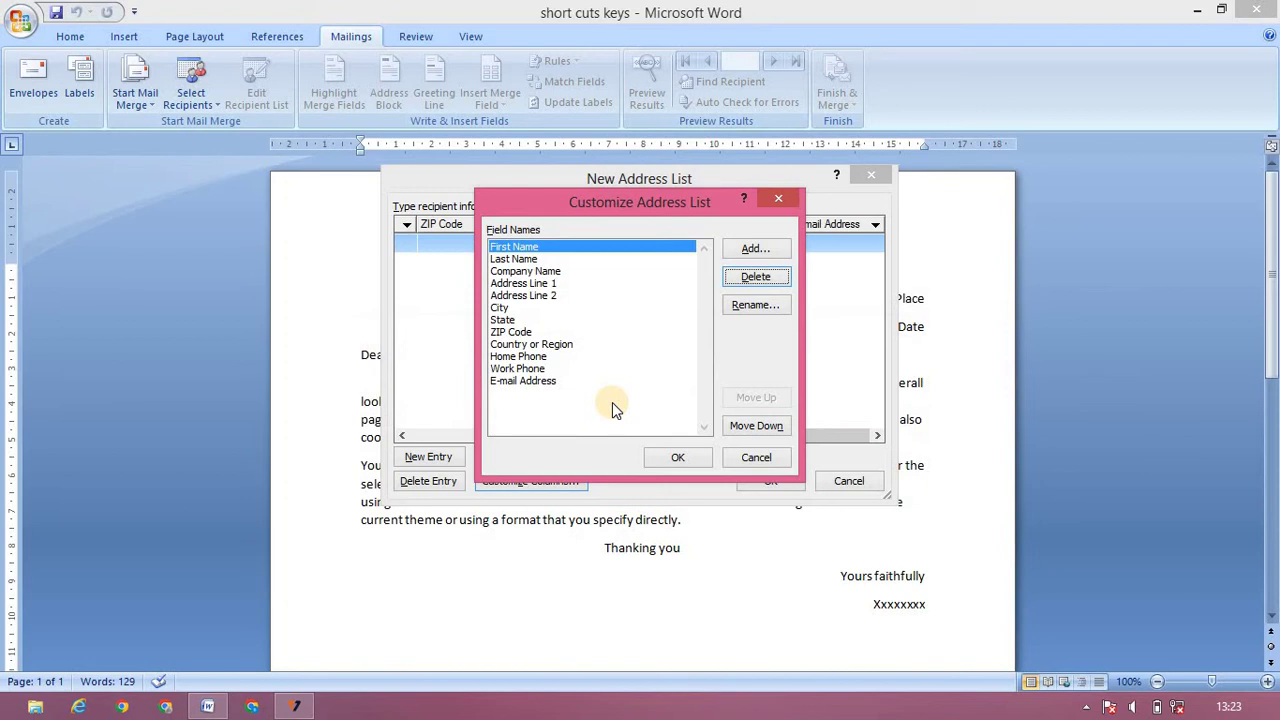
- Delete the Company Name and Address Line 2 fields from the address list
click(566, 271)
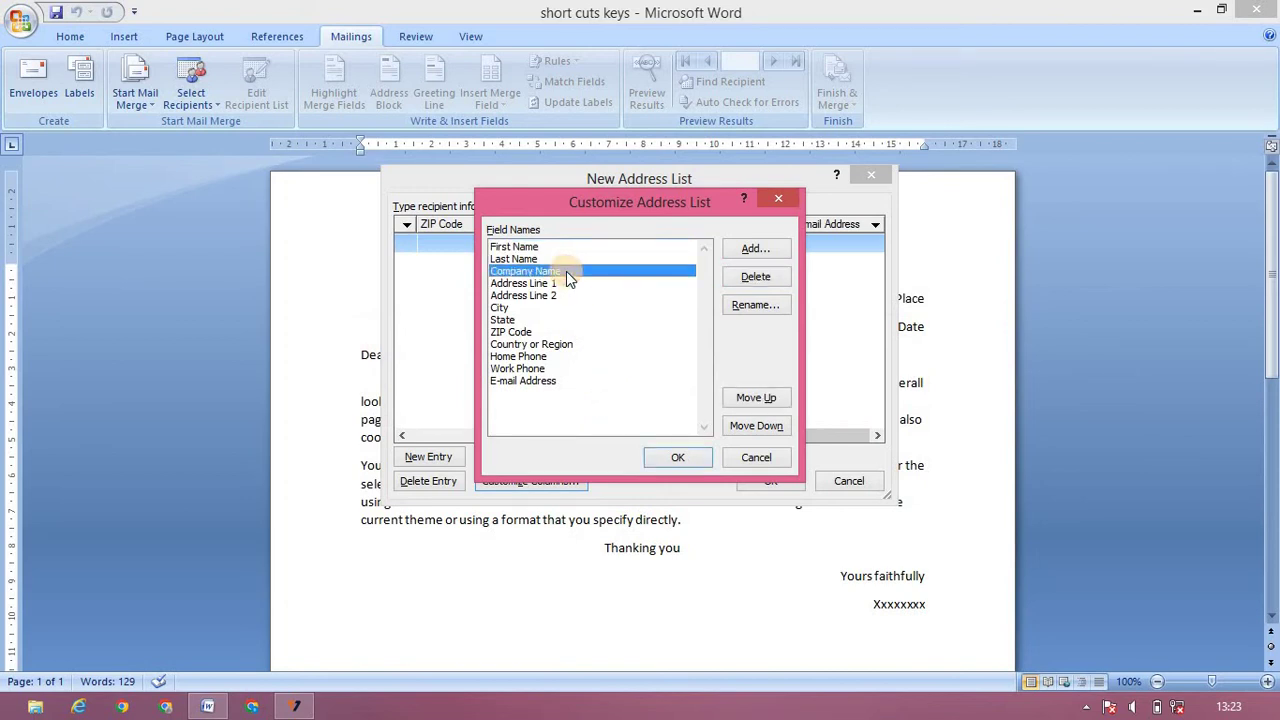
click(760, 278)
click(603, 403)
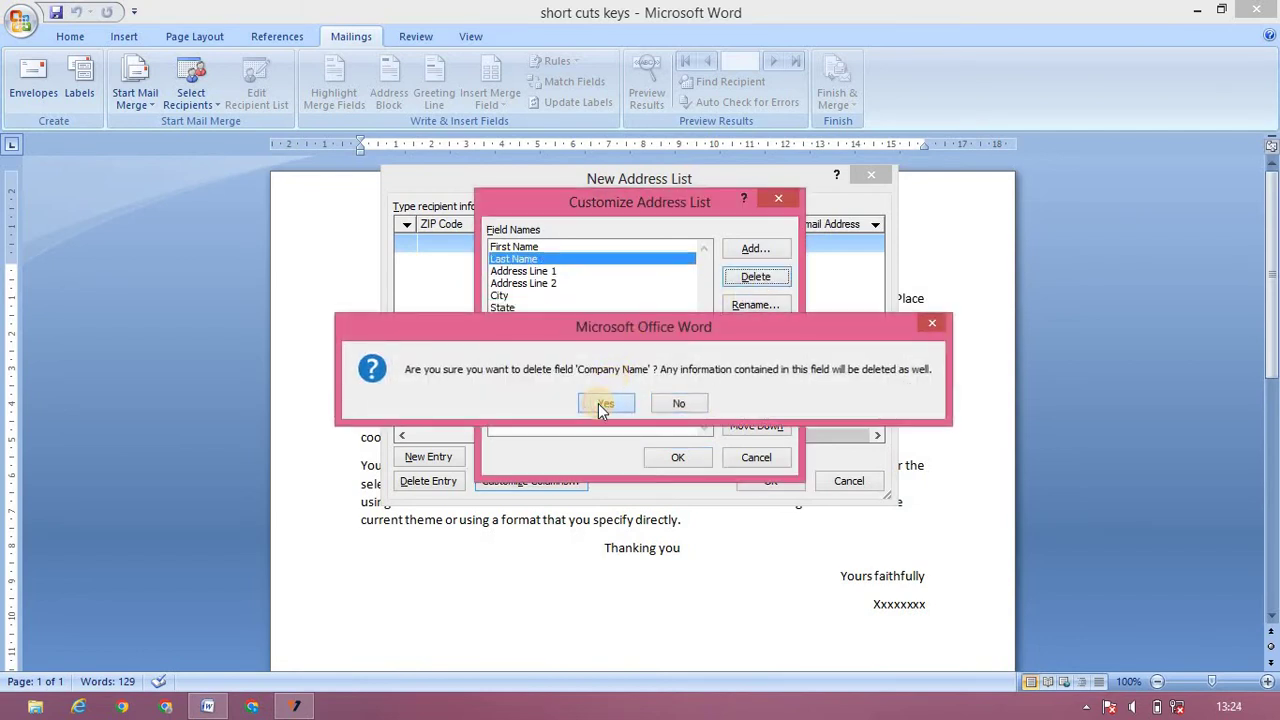
click(567, 283)
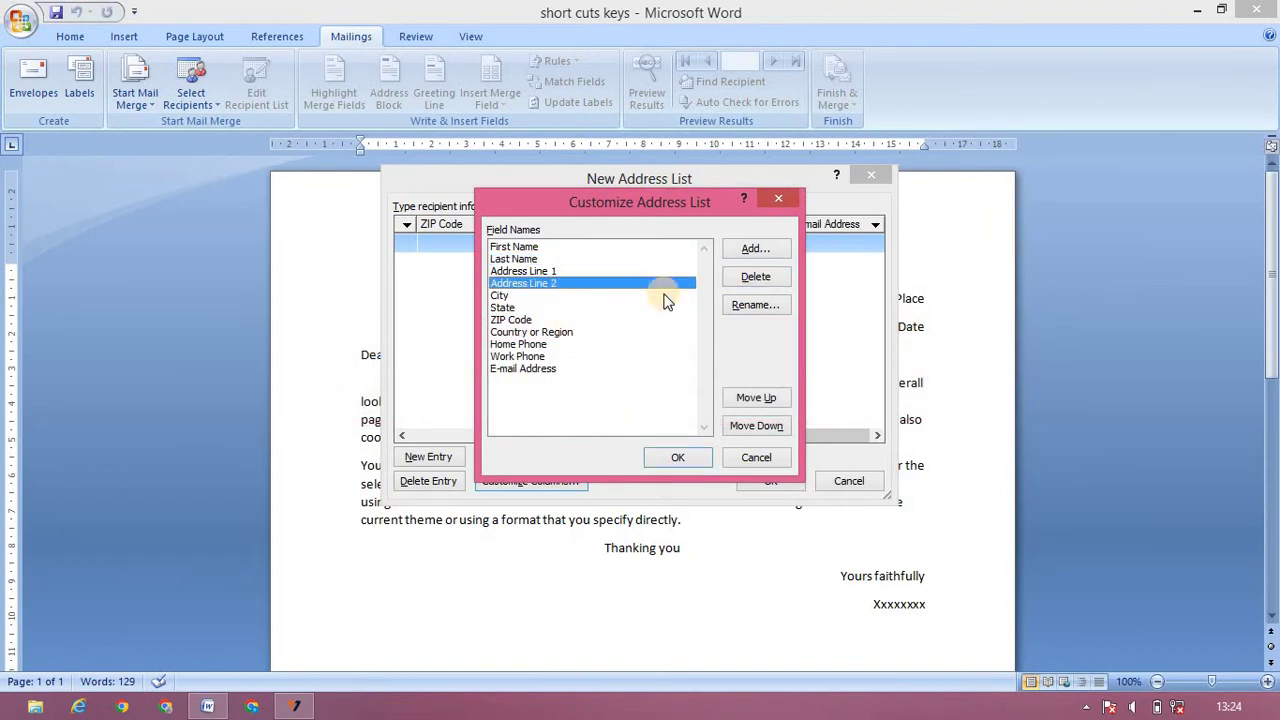
click(740, 277)
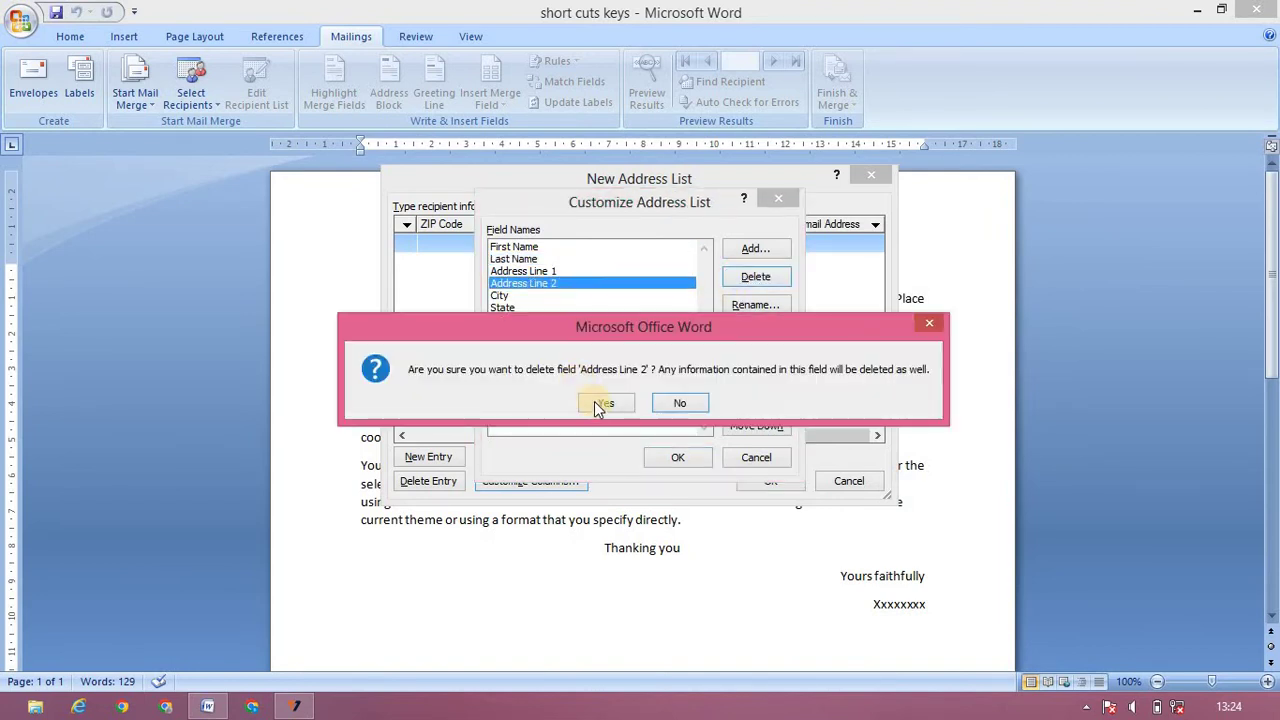
click(600, 402)
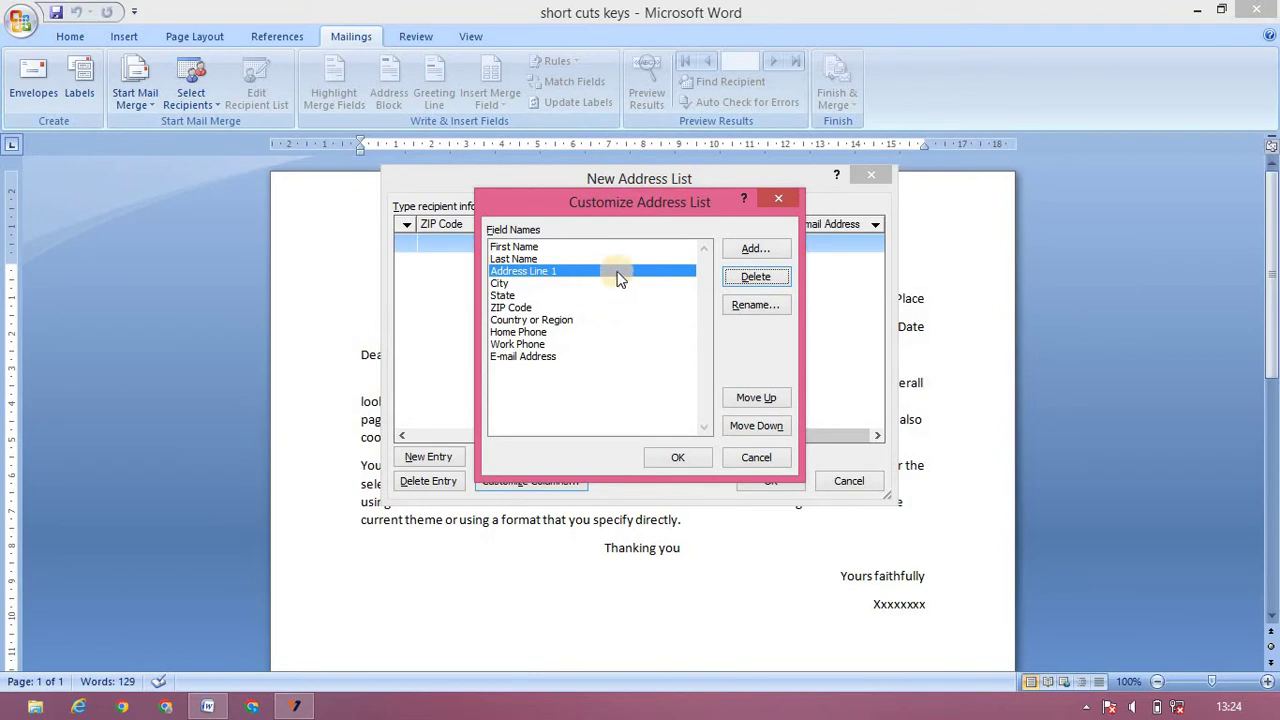
- Rename the Address Line 1 field to "Address Line"
click(764, 306)
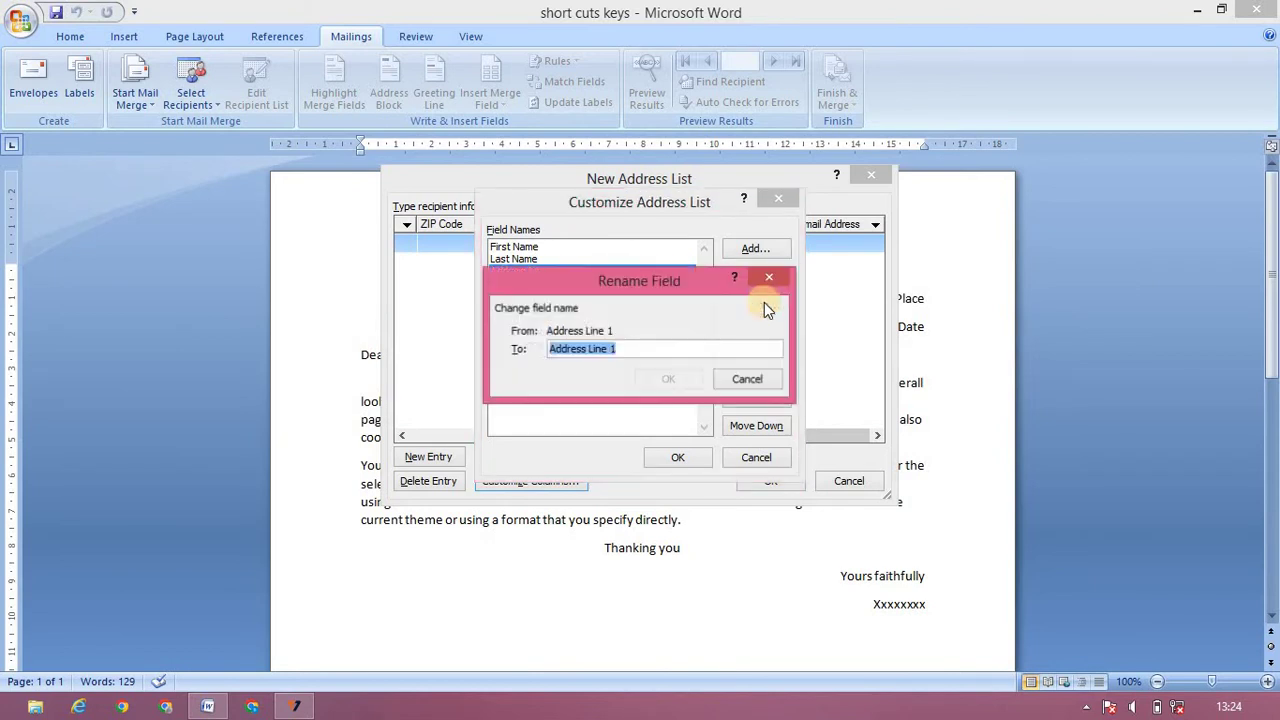
click(640, 345)
key(BackSpace)
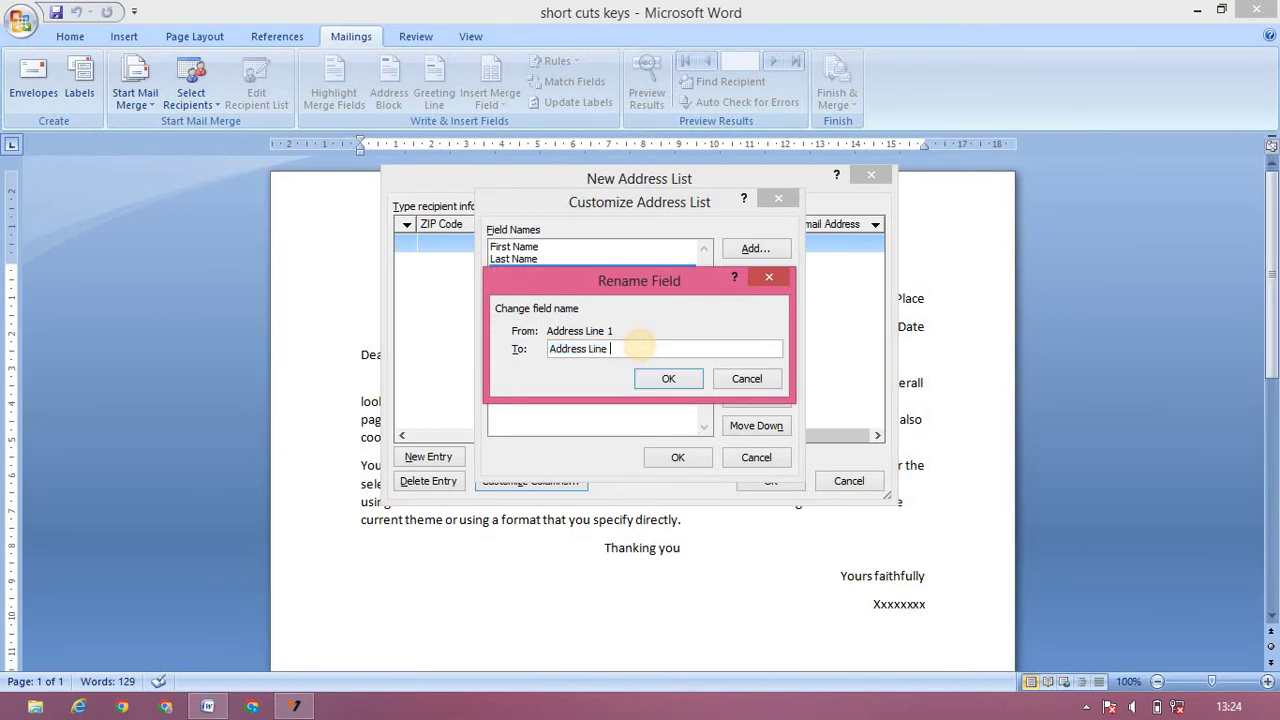
click(644, 377)
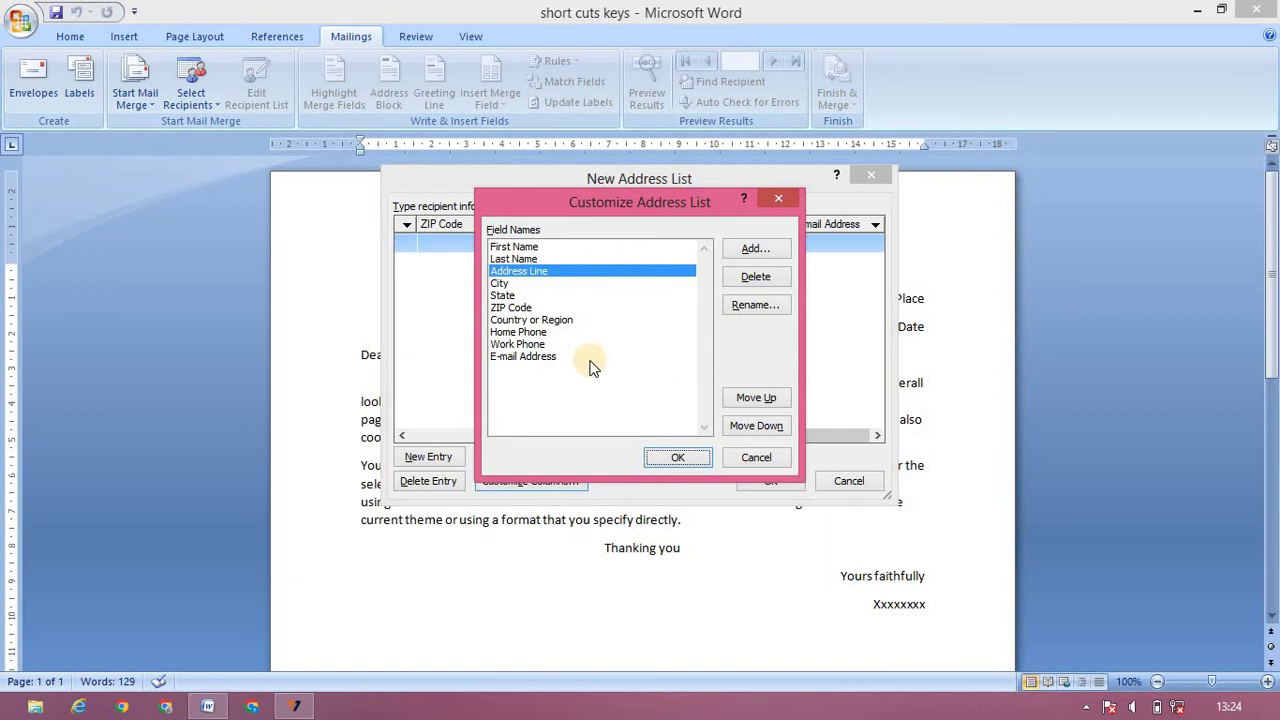
- Delete the E-mail Address and Work Phone fields from the address list
click(617, 350)
click(761, 284)
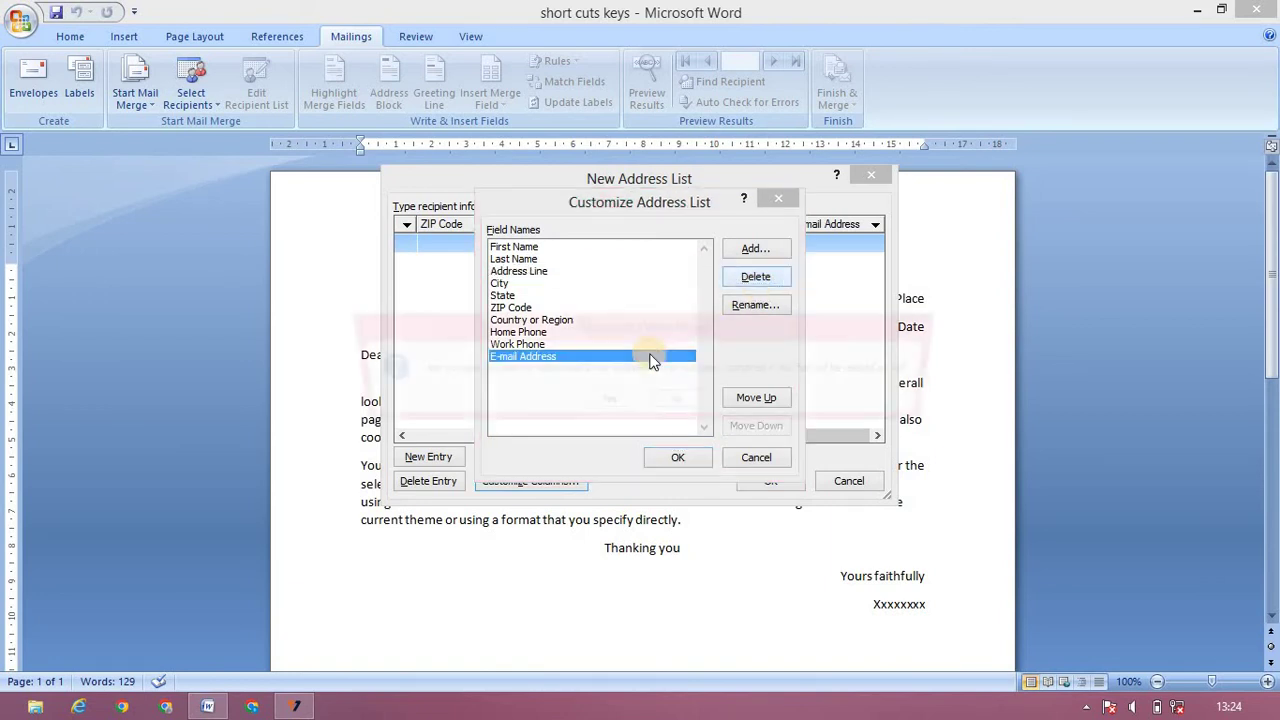
click(612, 402)
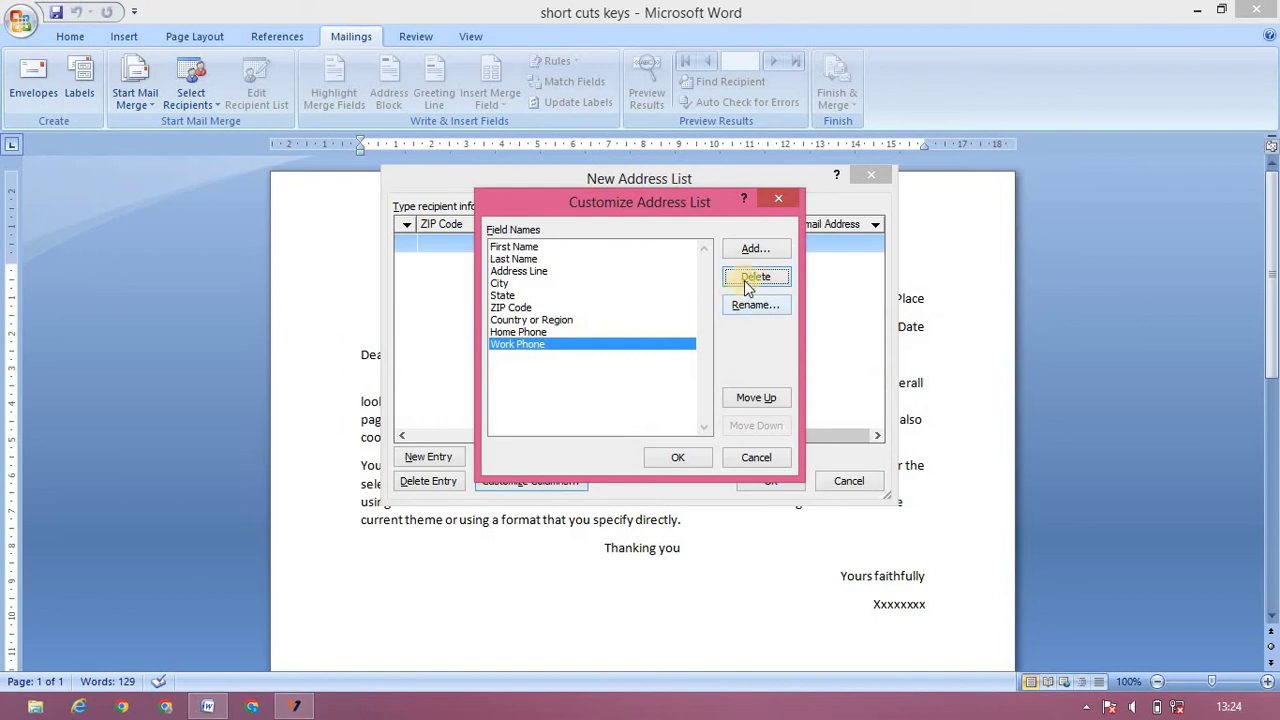
key(Return)
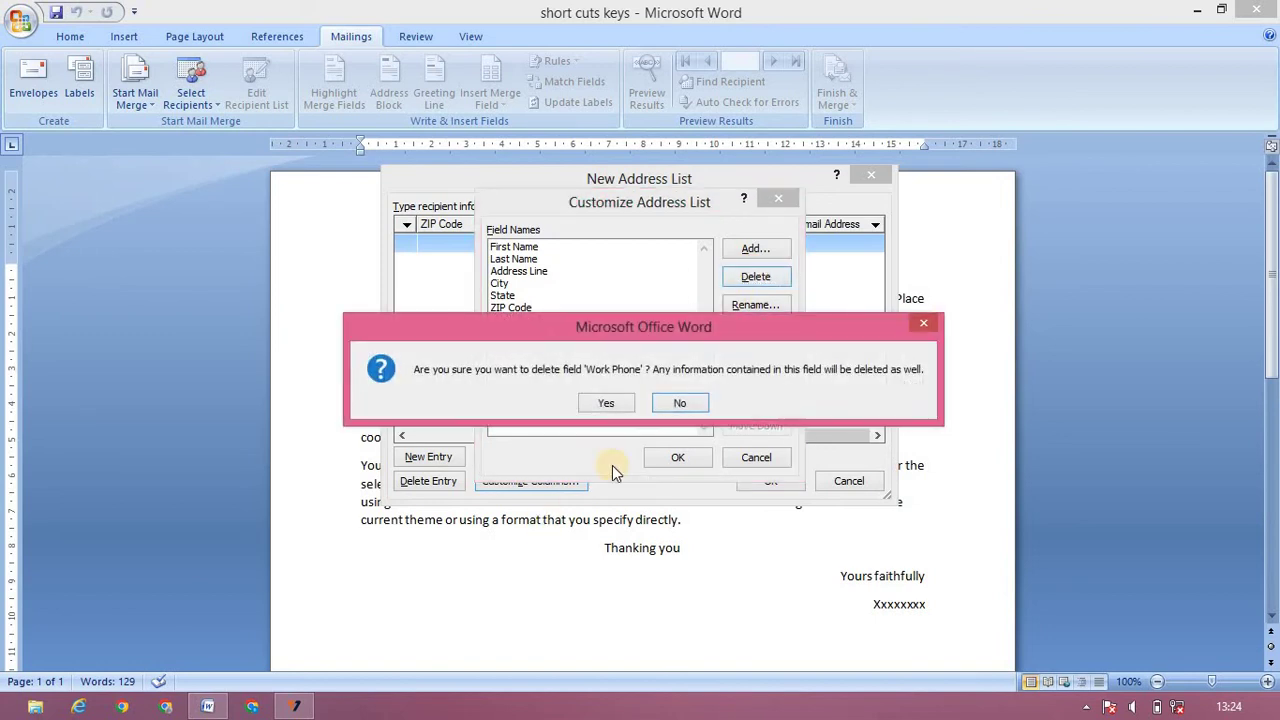
click(605, 405)
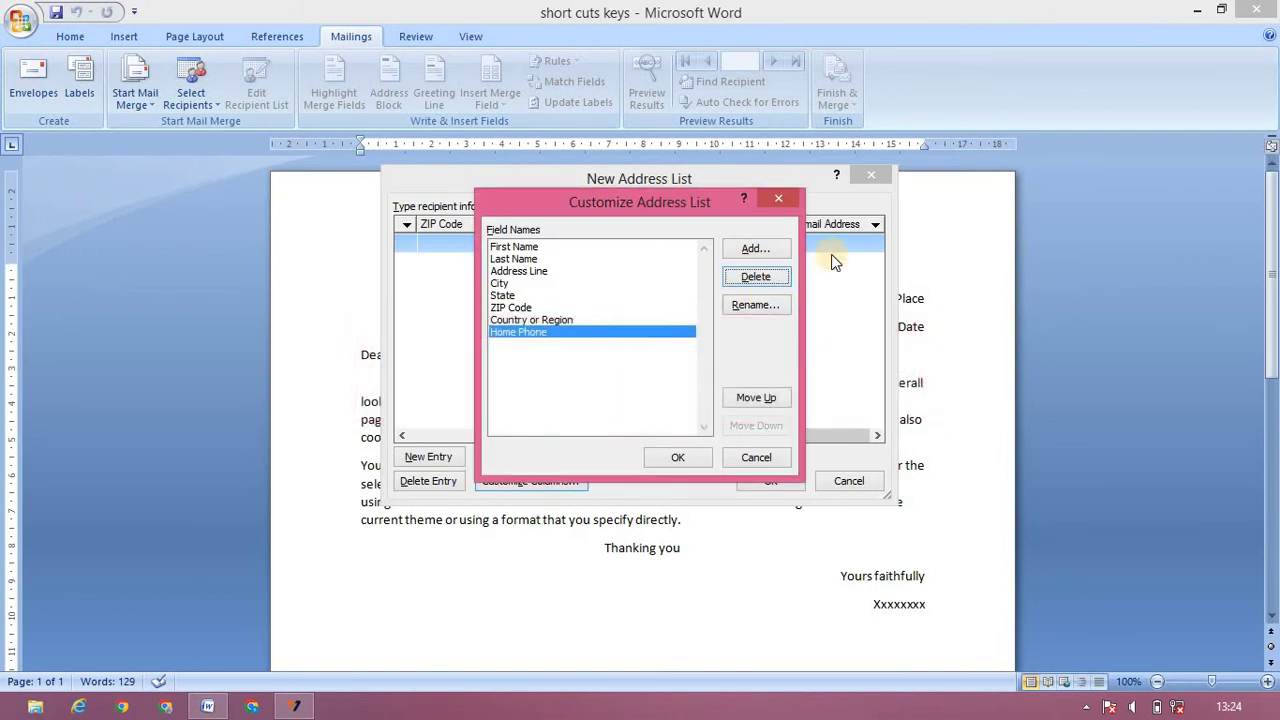
- Delete the Home Phone and Country or Region fields from the address list
click(768, 277)
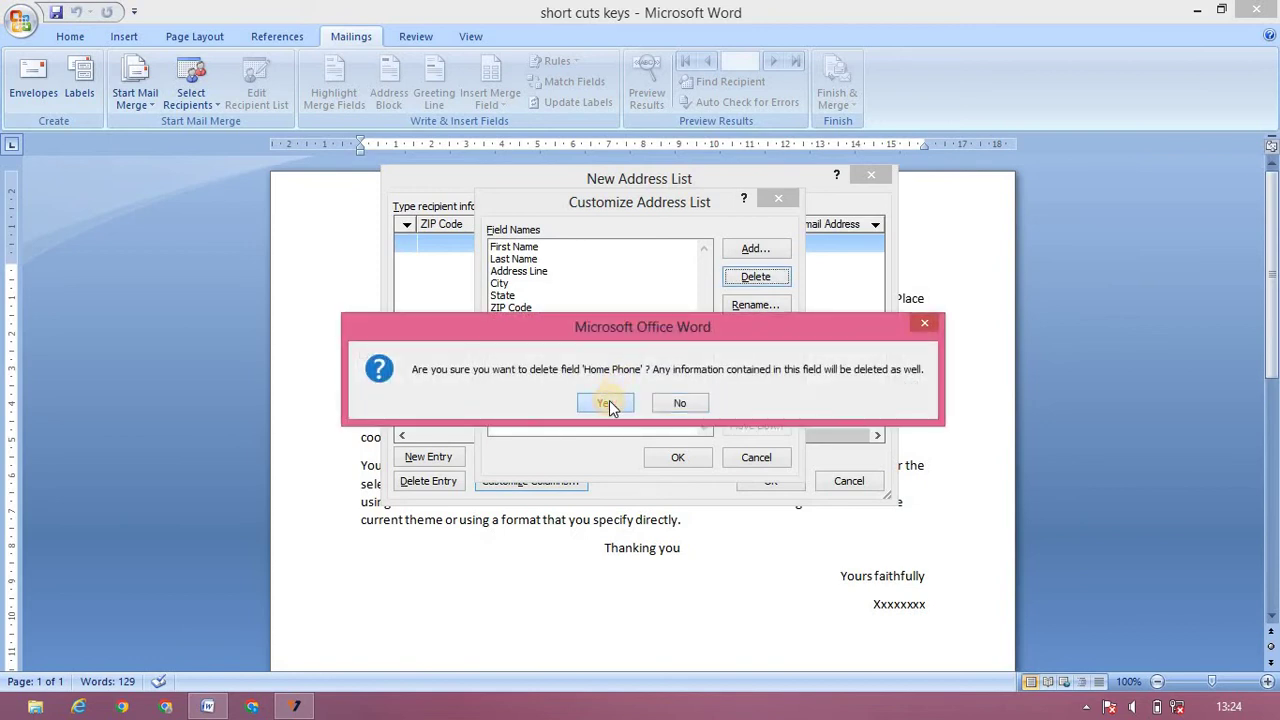
click(609, 400)
click(750, 277)
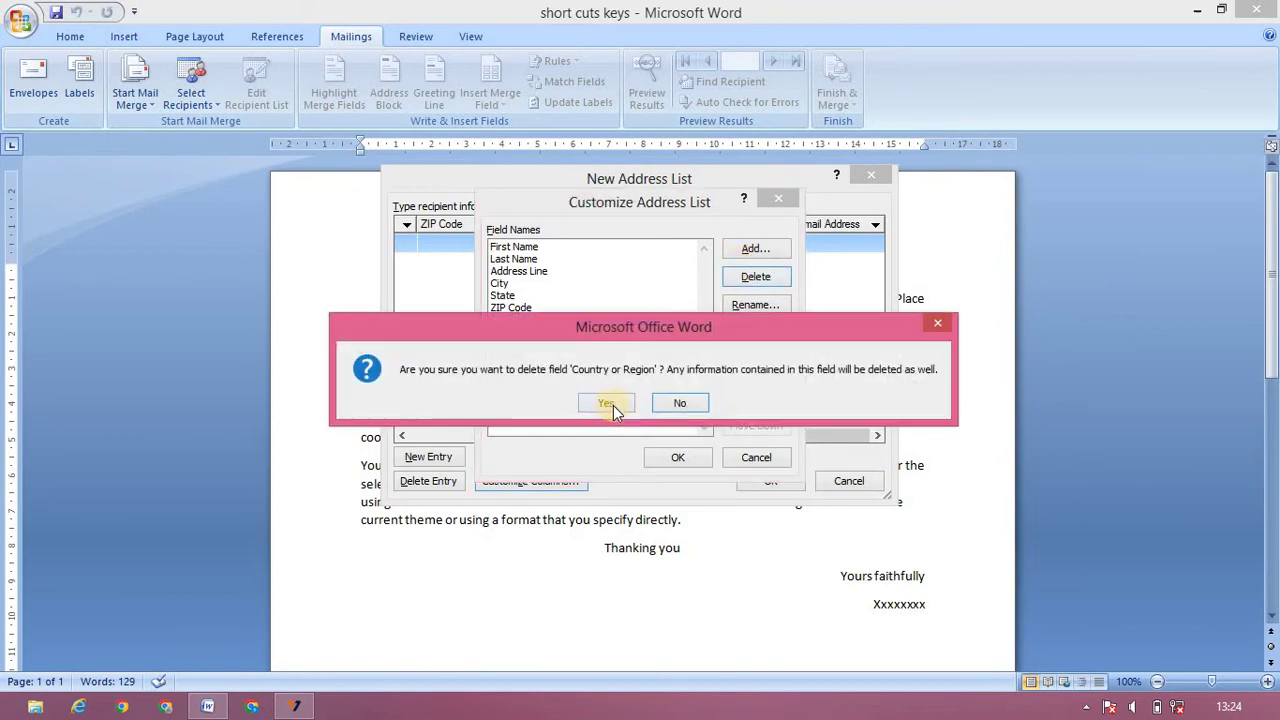
click(609, 403)
- Delete the ZIP Code and State fields from the address list and apply the customized columns
click(766, 276)
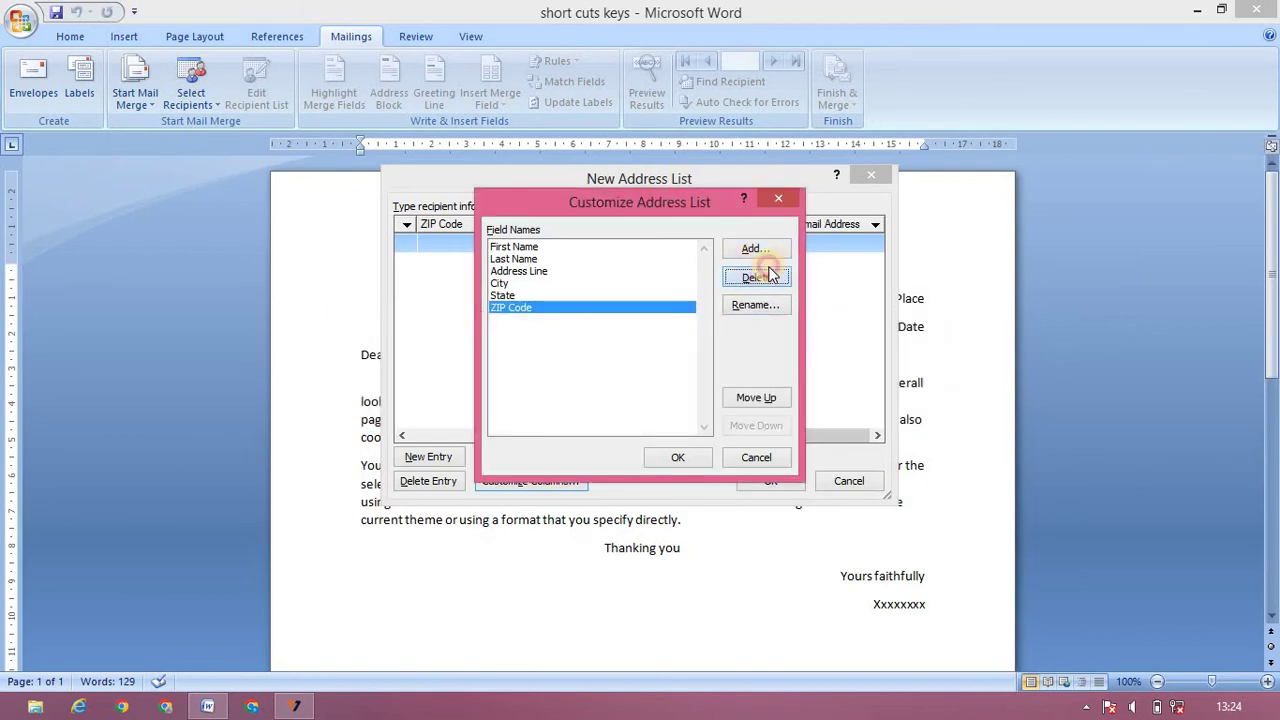
click(611, 410)
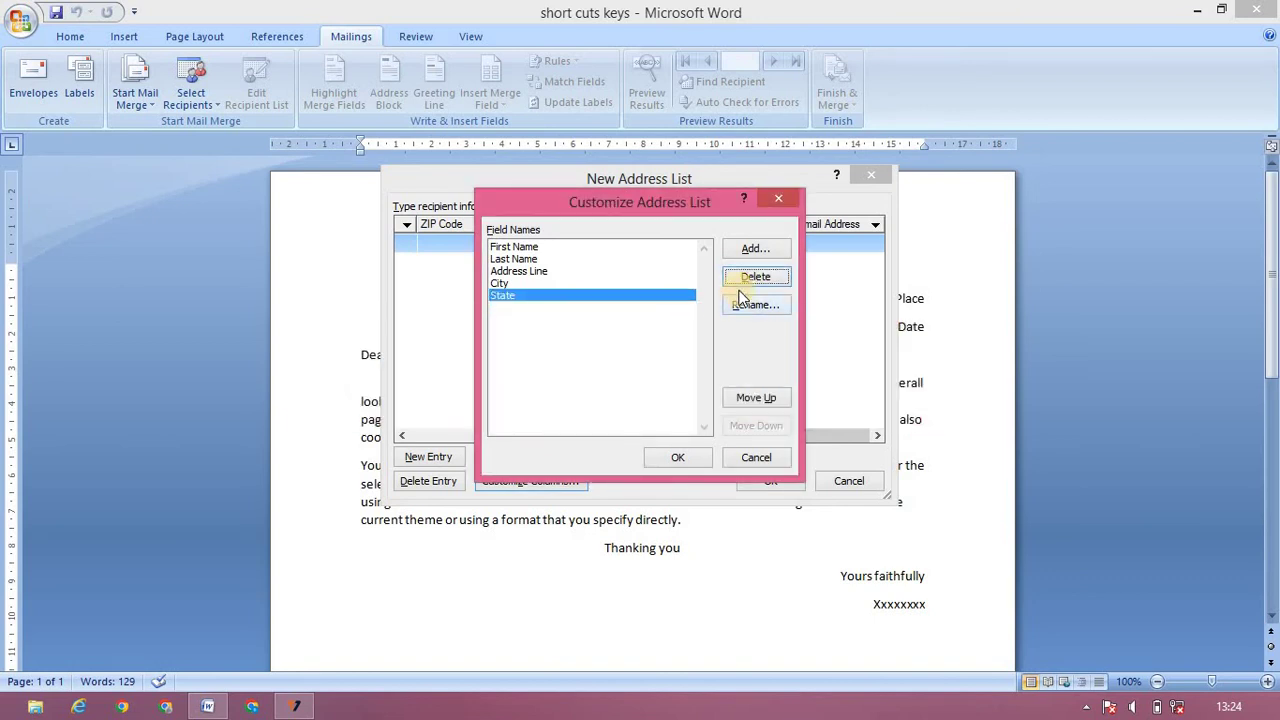
click(742, 283)
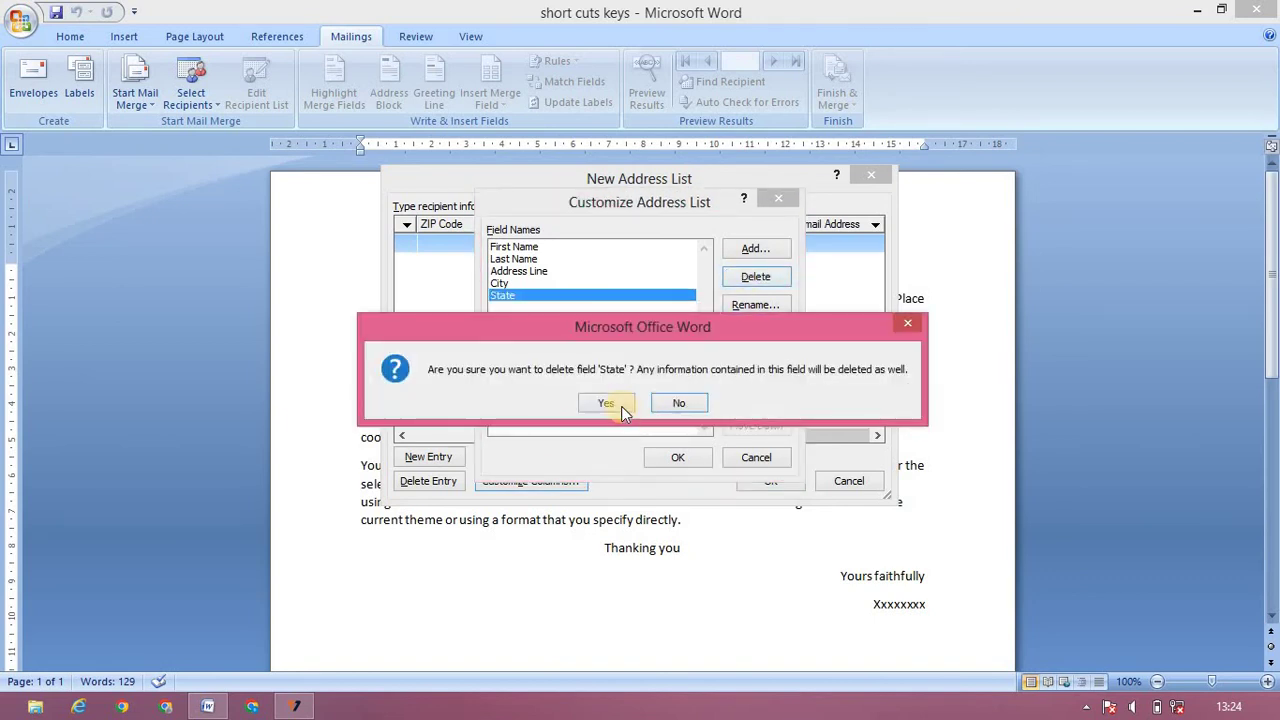
click(621, 406)
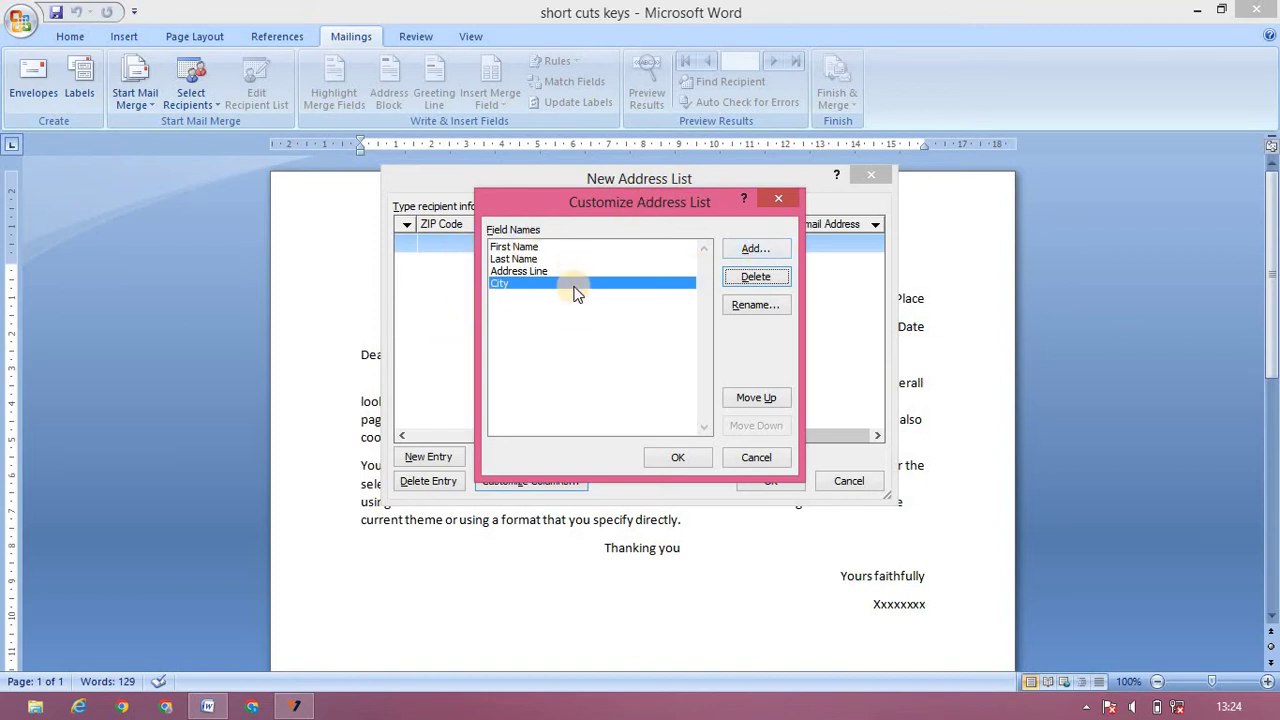
click(680, 460)
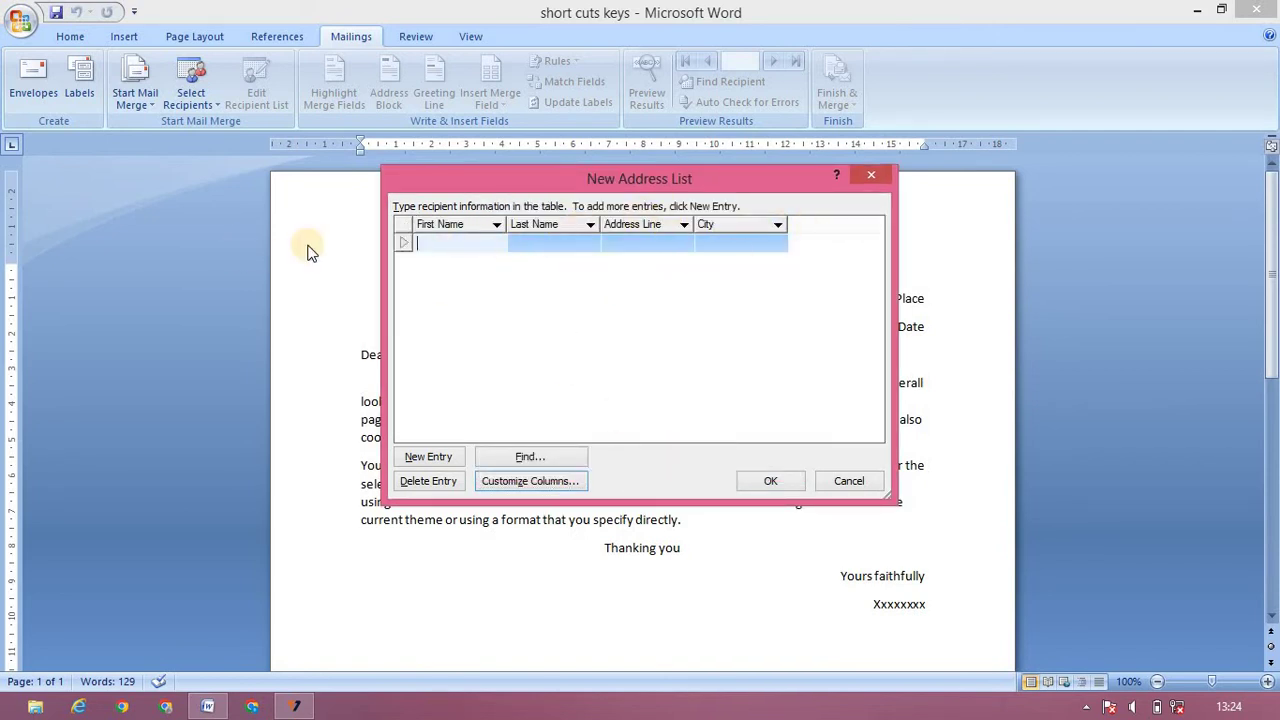
- Enter "aaa" as the first name and "a" as the last name of the first recipient
click(474, 247)
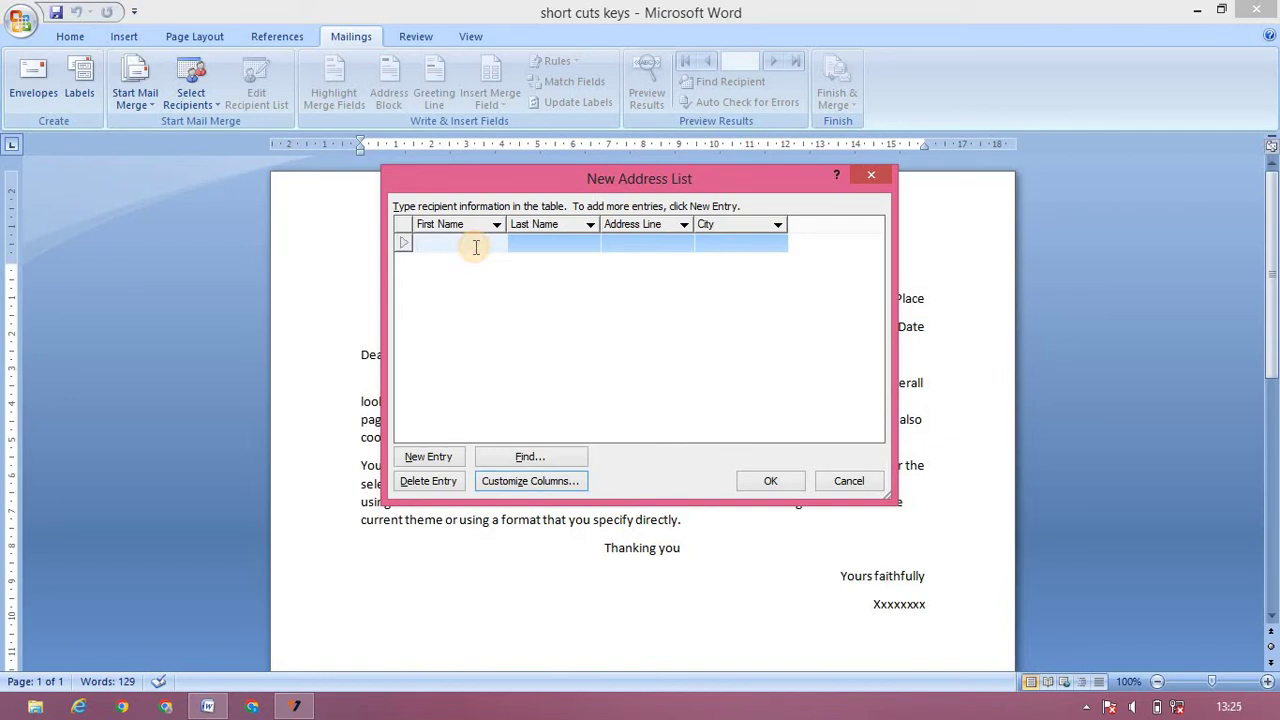
text(aaa)
key(Tab)
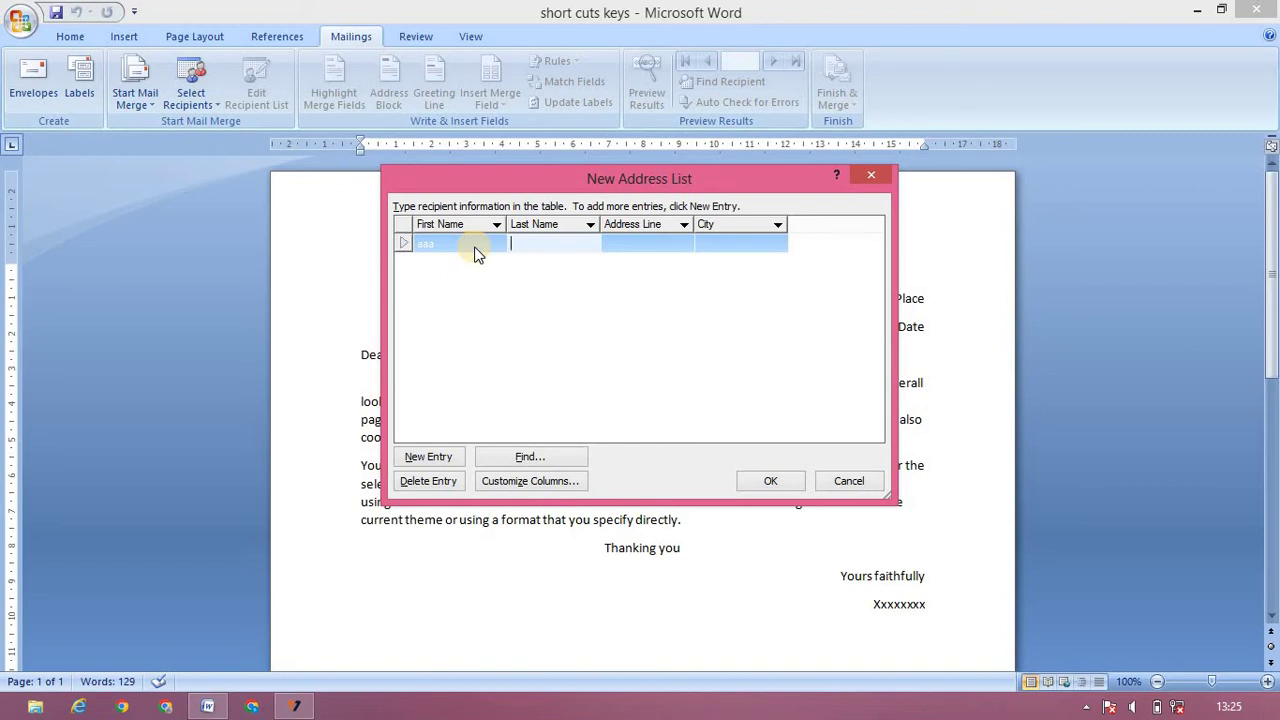
text(a)
key(Tab)
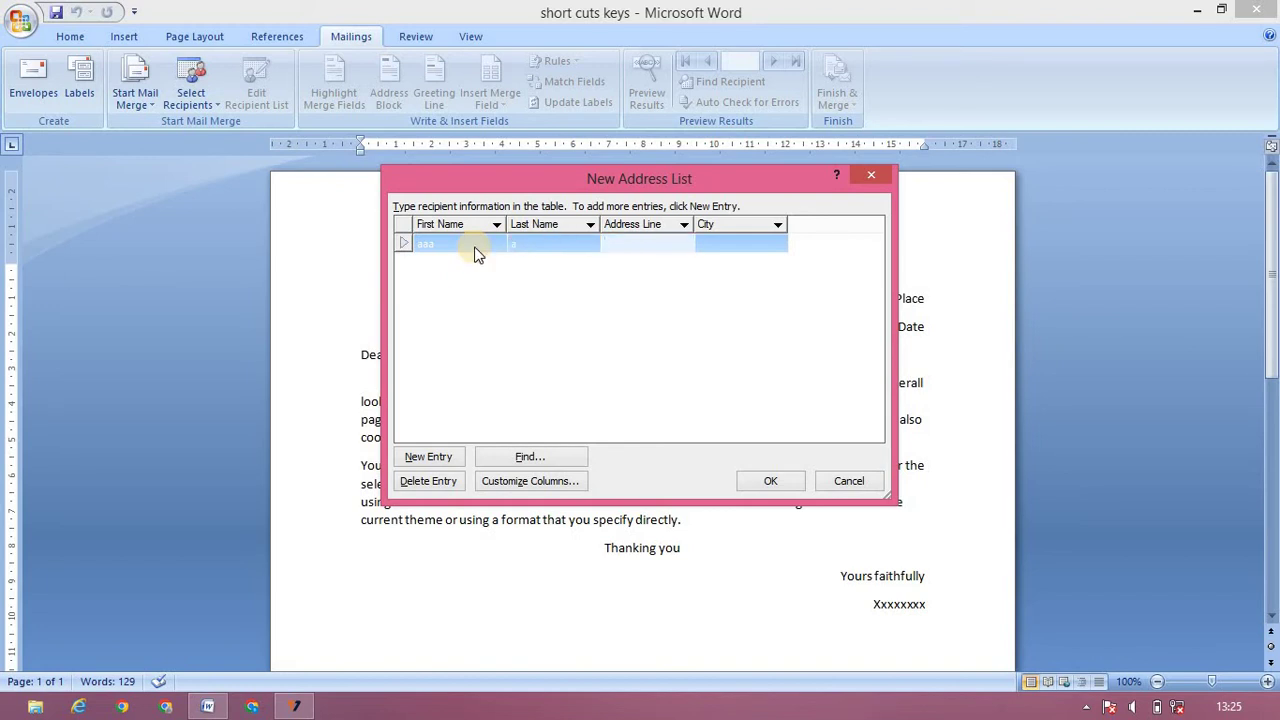
- Re-enter "aaa" as the first recipient's first name and return to the Address Line field
click(476, 252)
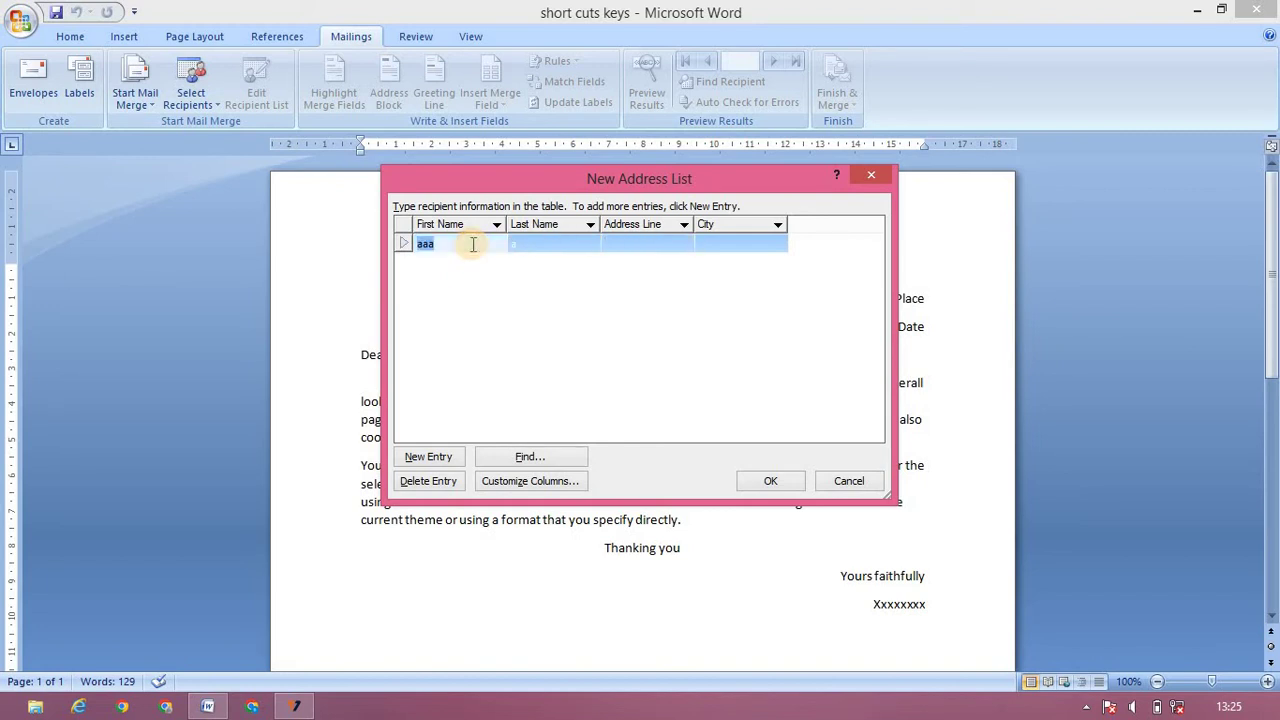
text(t)
key(BackSpace)
text(aaa)
key(Tab)
key(Tab)
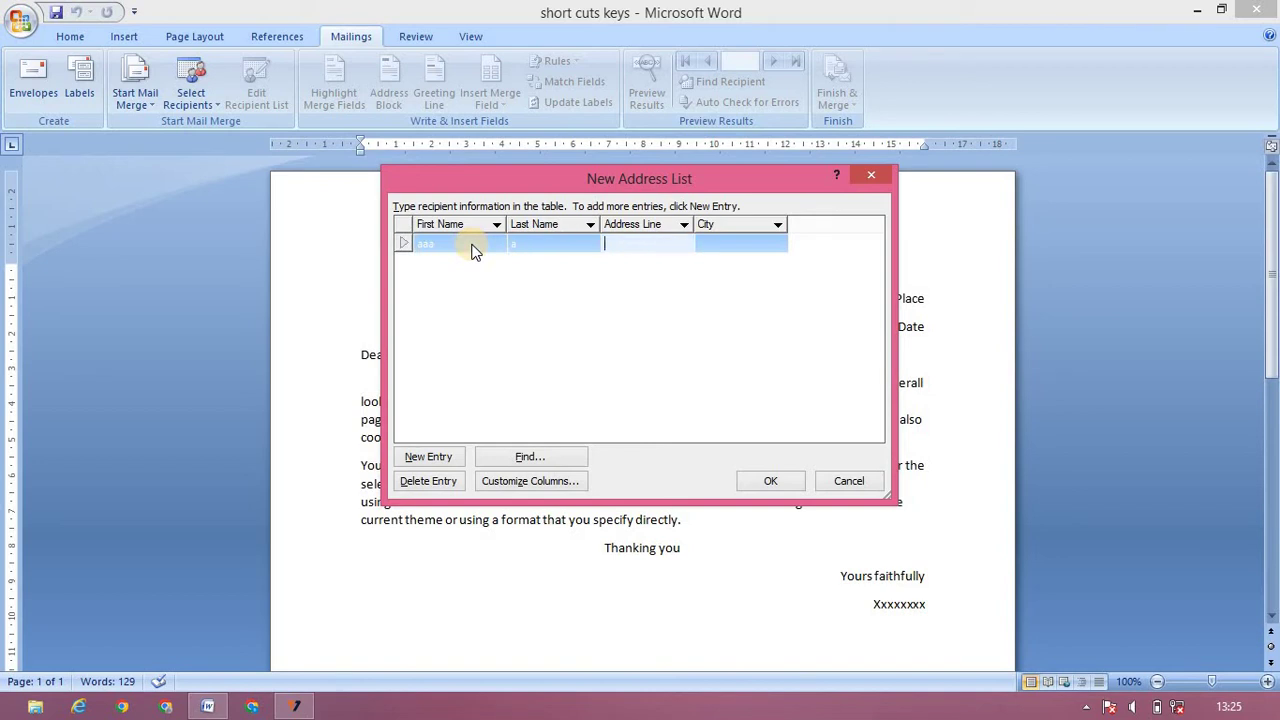
- Complete the first recipient with "ttt" as the address line and "yyy" as the city
text(ttt)
key(Tab)
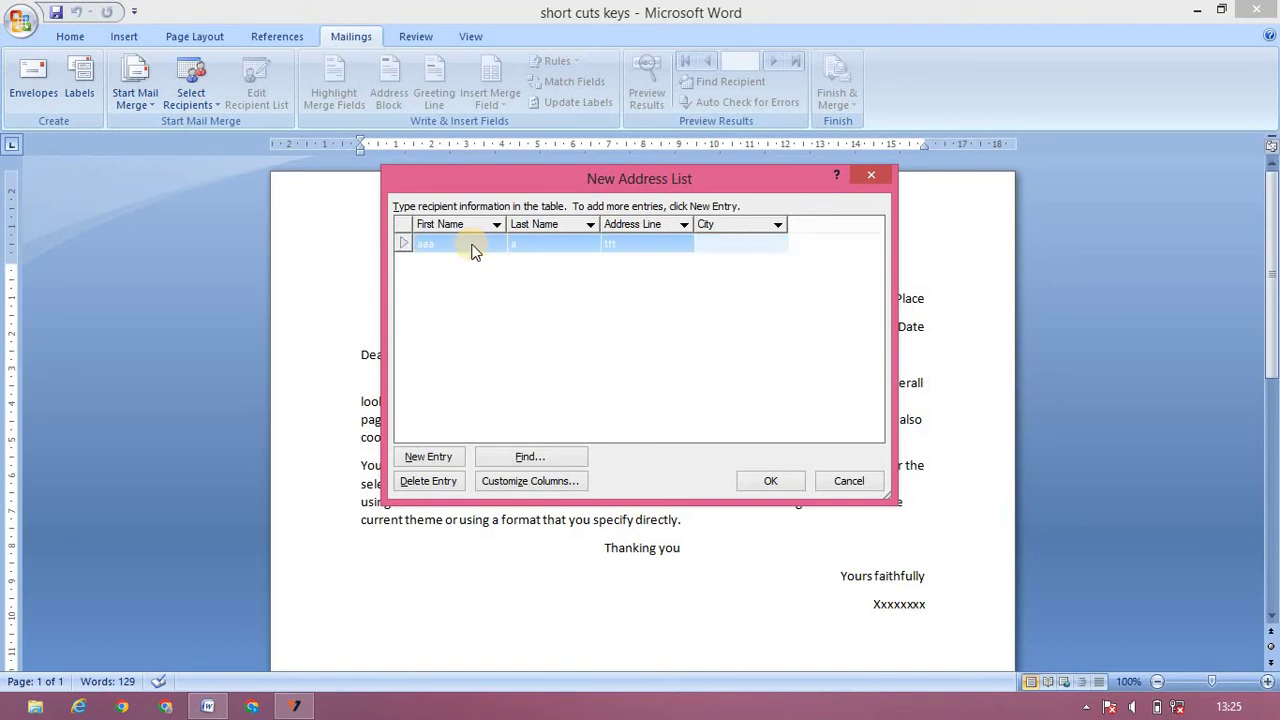
text(yyy)
- Add a second recipient with first name "bbb", last name "b", address line "fff" and city "ggg"
key(alt+n)
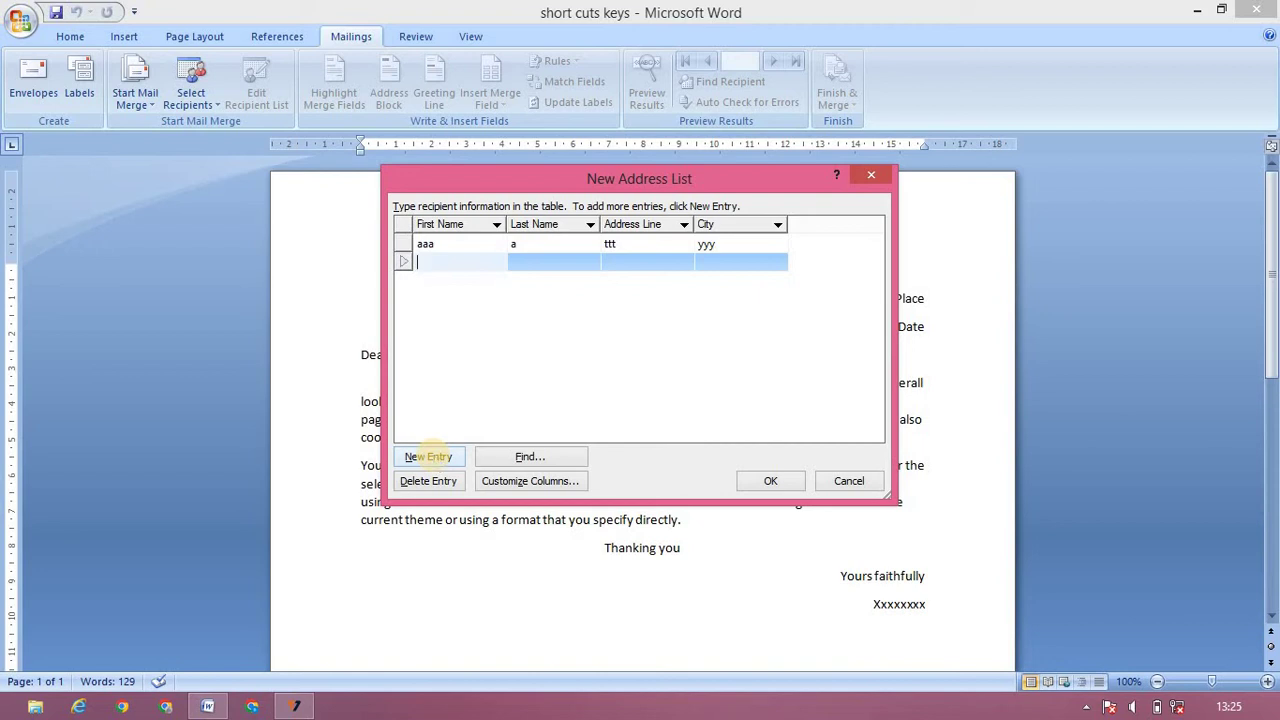
text(bbb)
key(Tab)
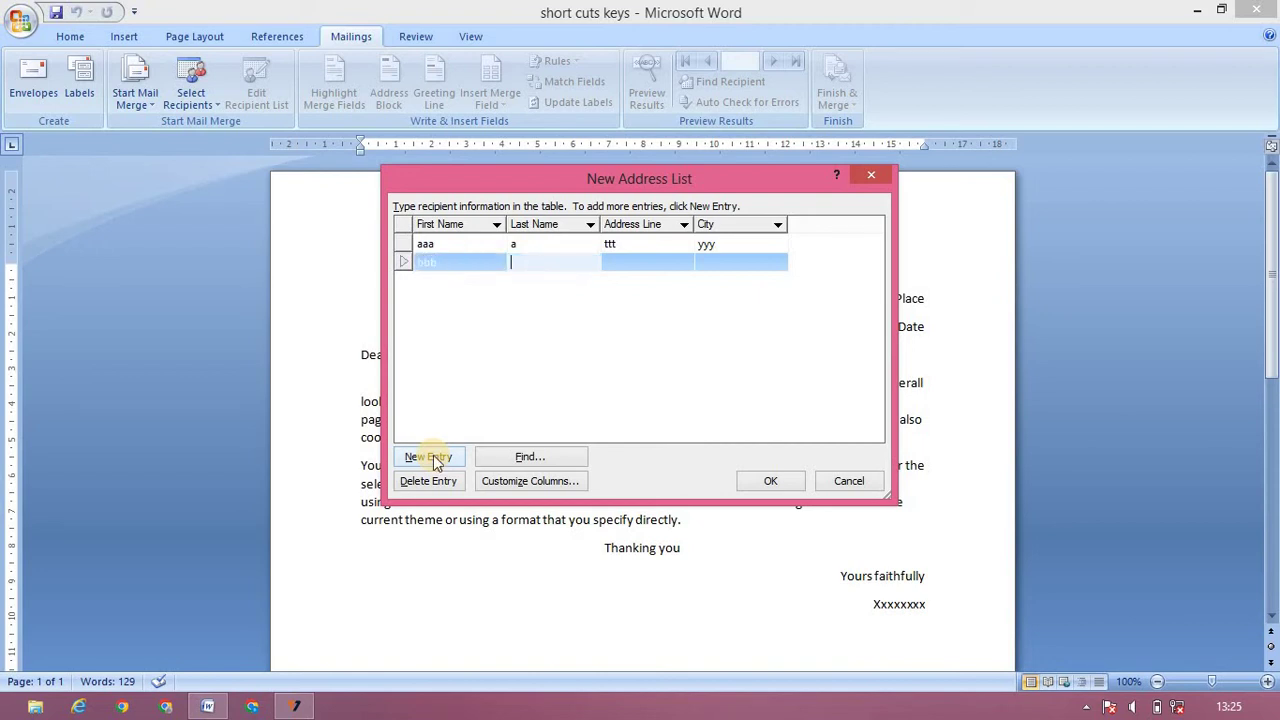
text(b)
key(Tab)
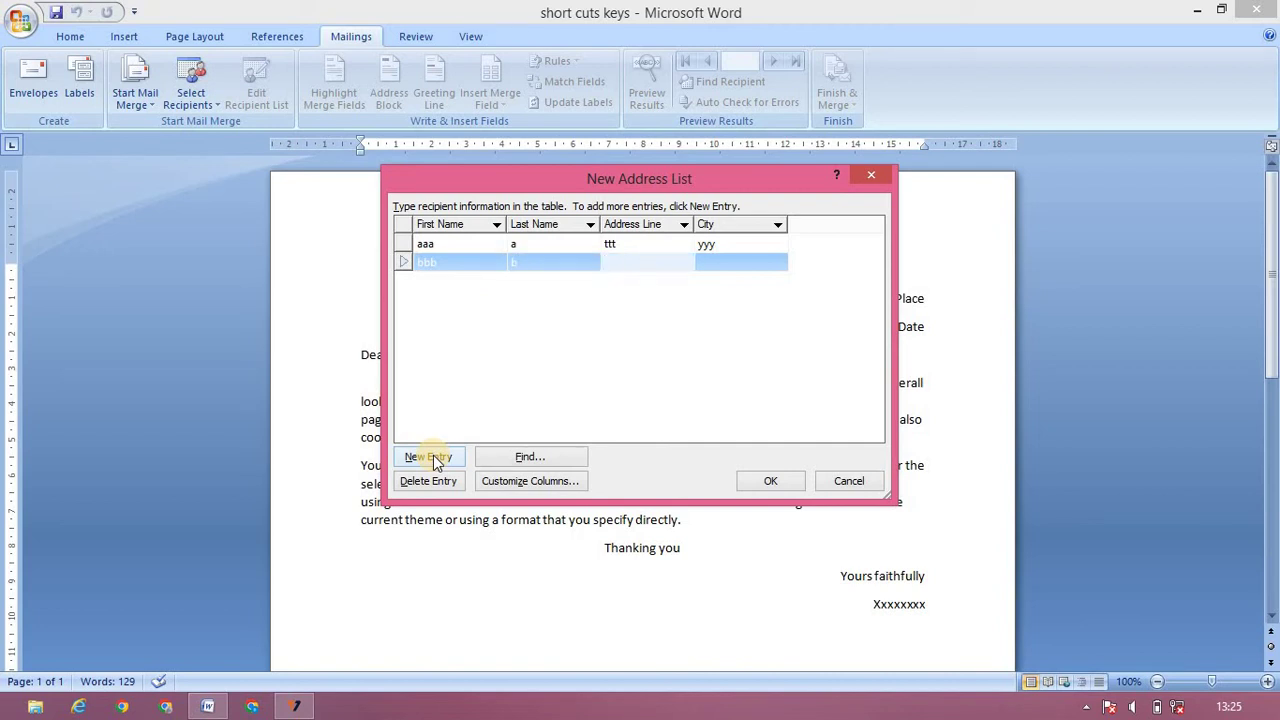
text(fff)
key(Tab)
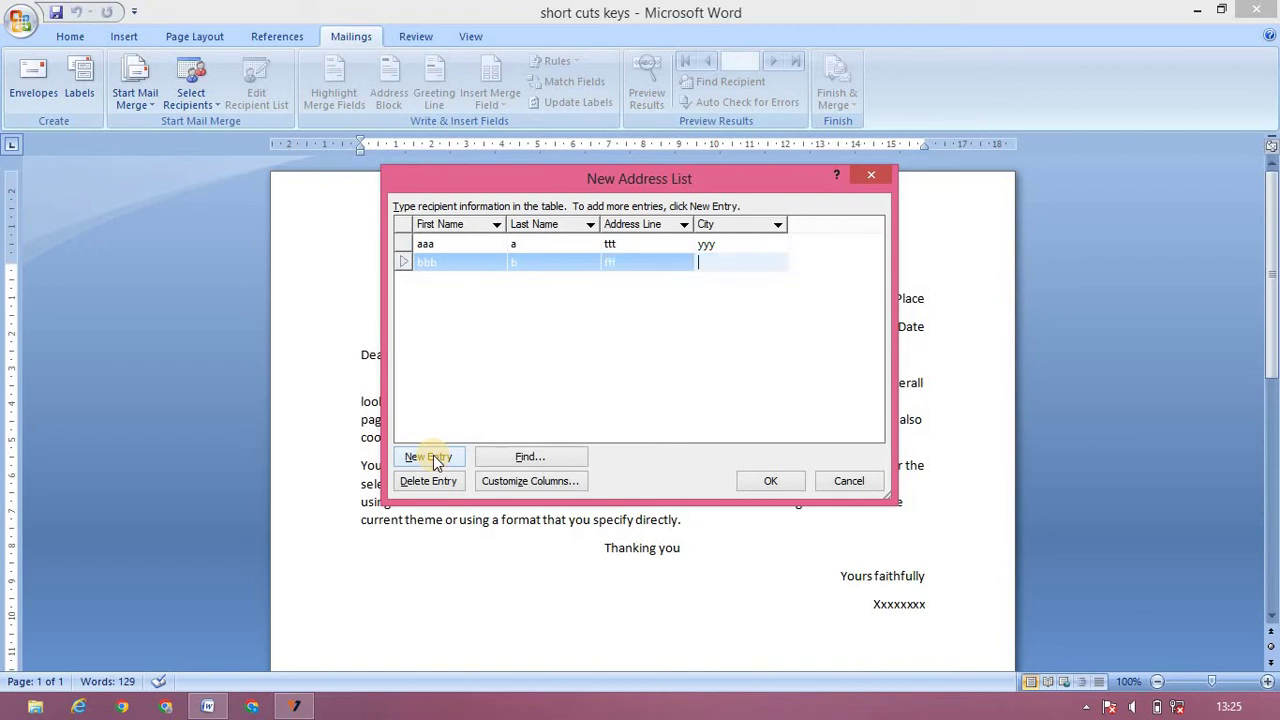
text(ggg)
- Add a third recipient with first name "ccc", last name "c", address line "nnn" and city "mmm"
click(433, 457)
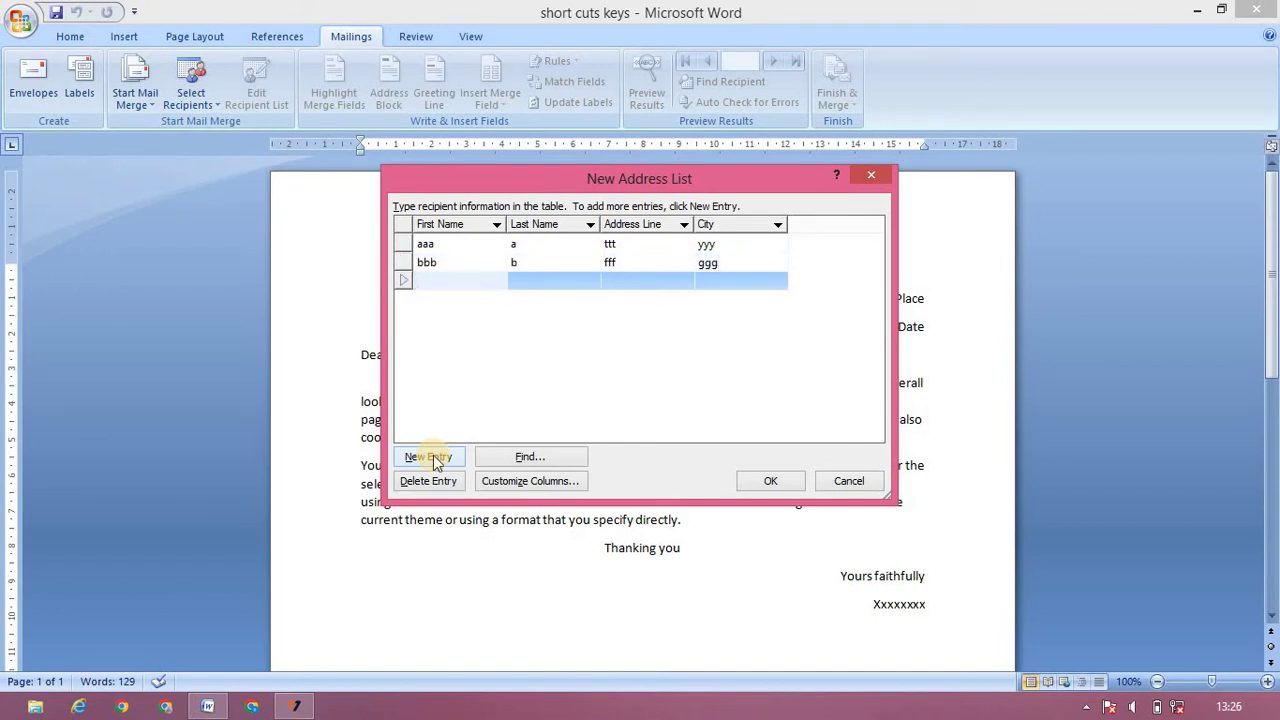
text(ccc)
key(Tab)
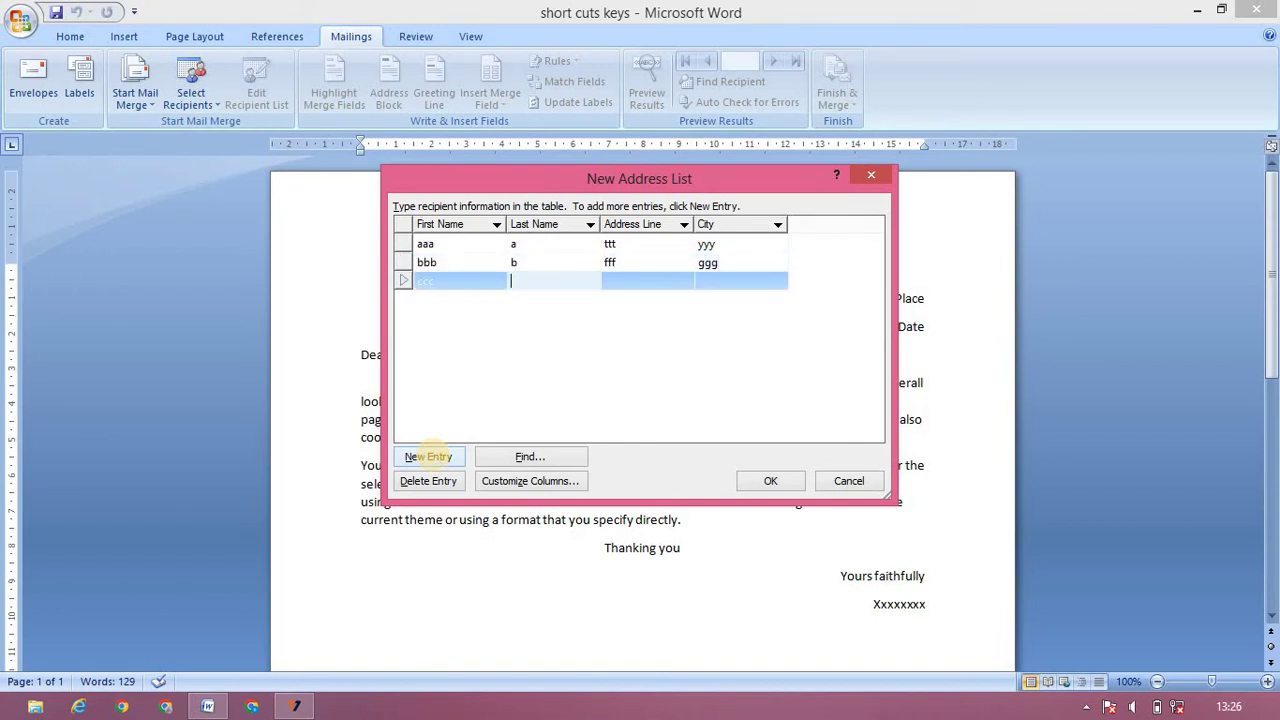
text(c)
key(Tab)
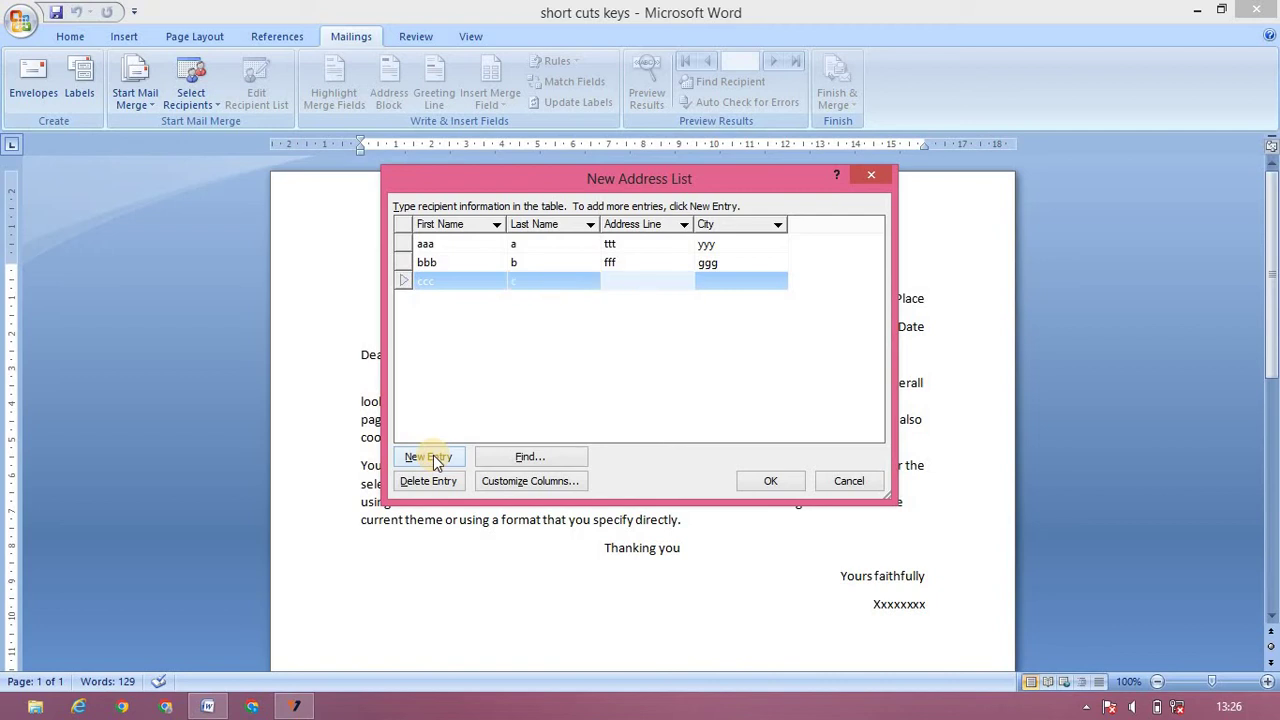
text(b)
key(BackSpace)
text(nnn)
key(Tab)
text(mmm)
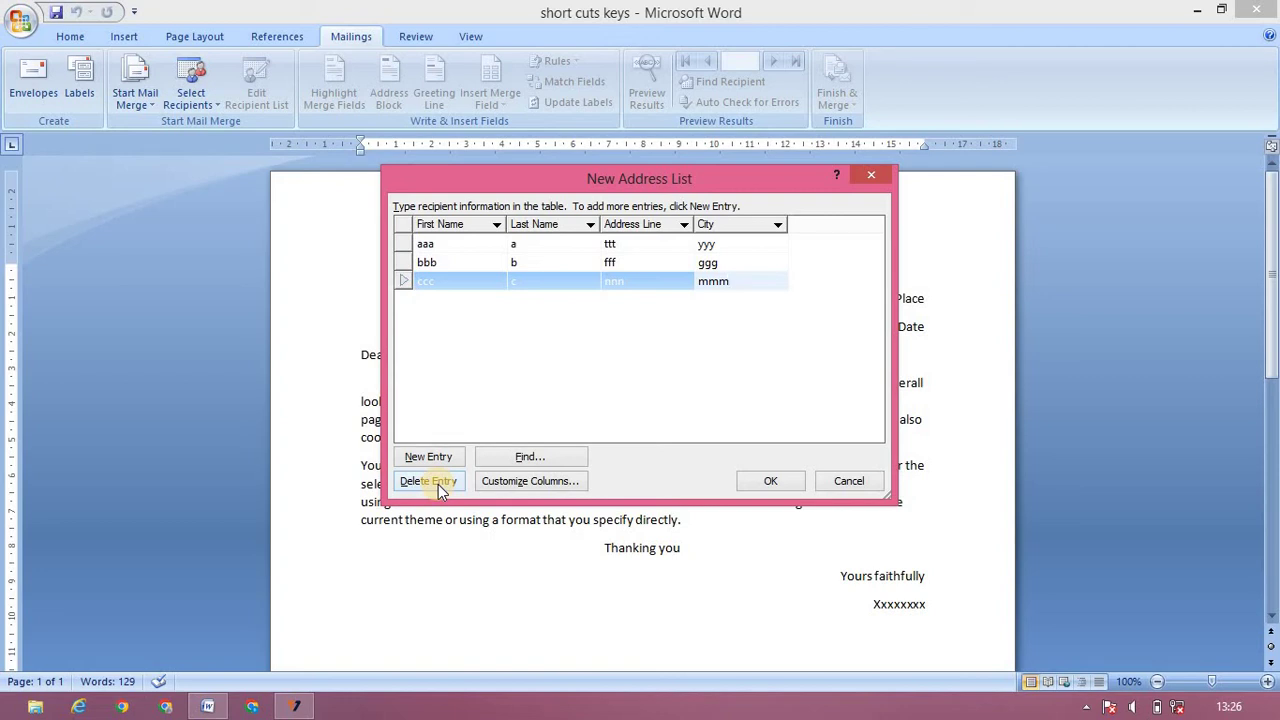
- Search the address list for "yyy", looking only in the City field
click(525, 456)
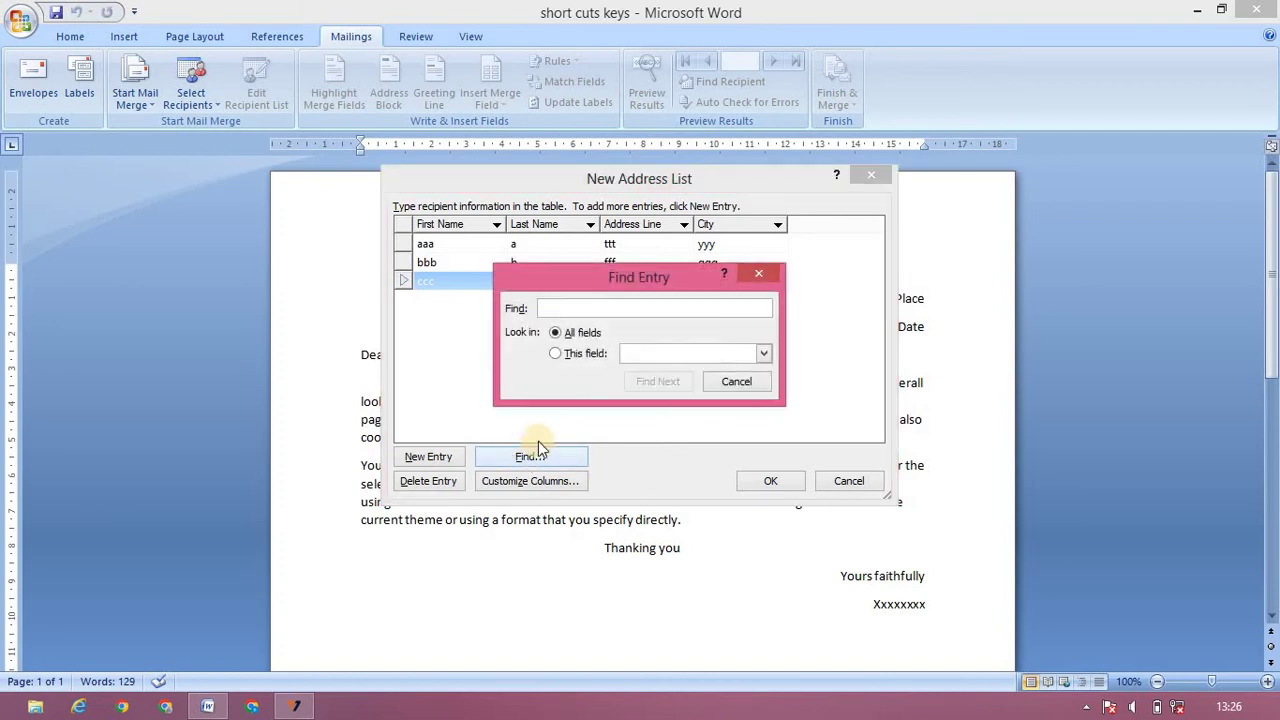
click(592, 307)
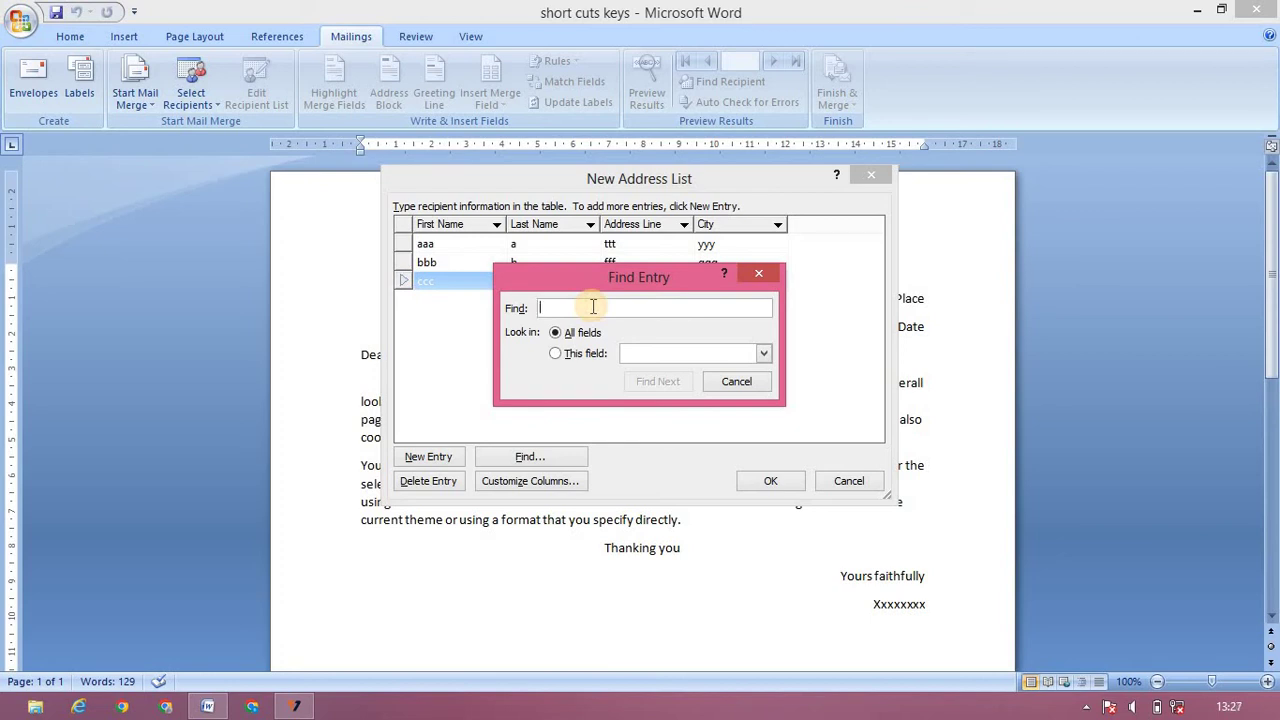
text(yyy)
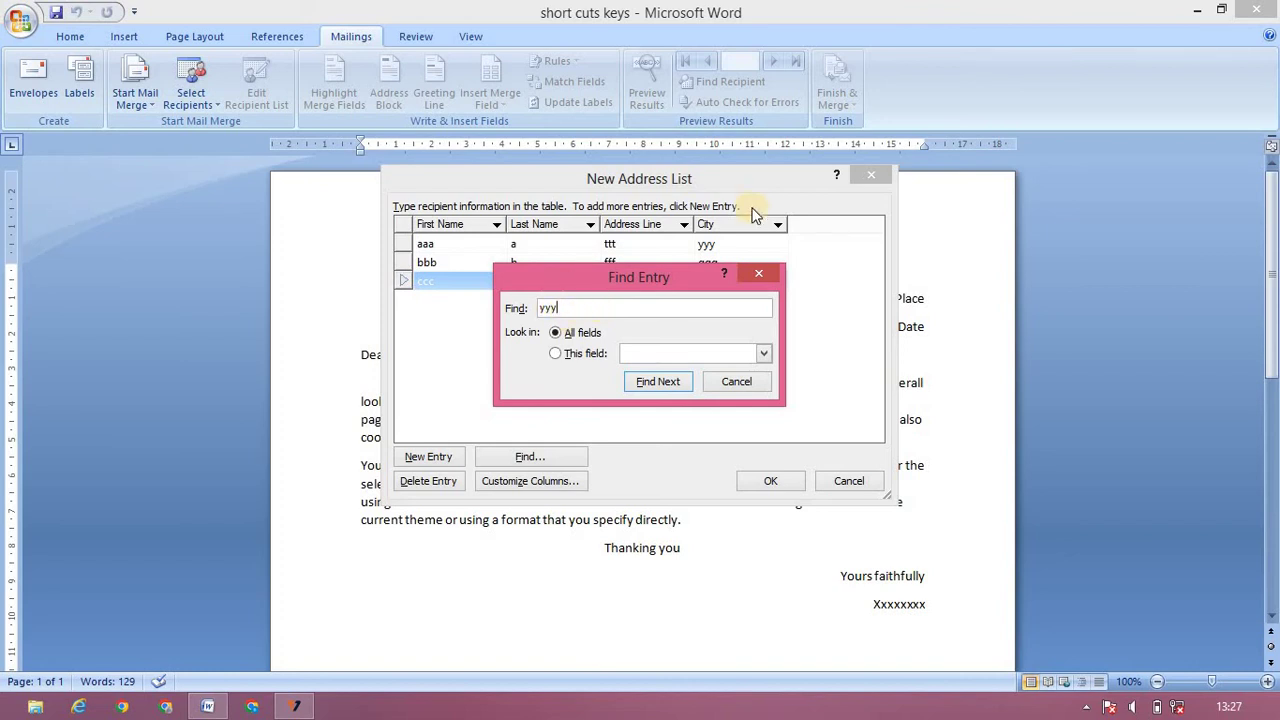
click(601, 353)
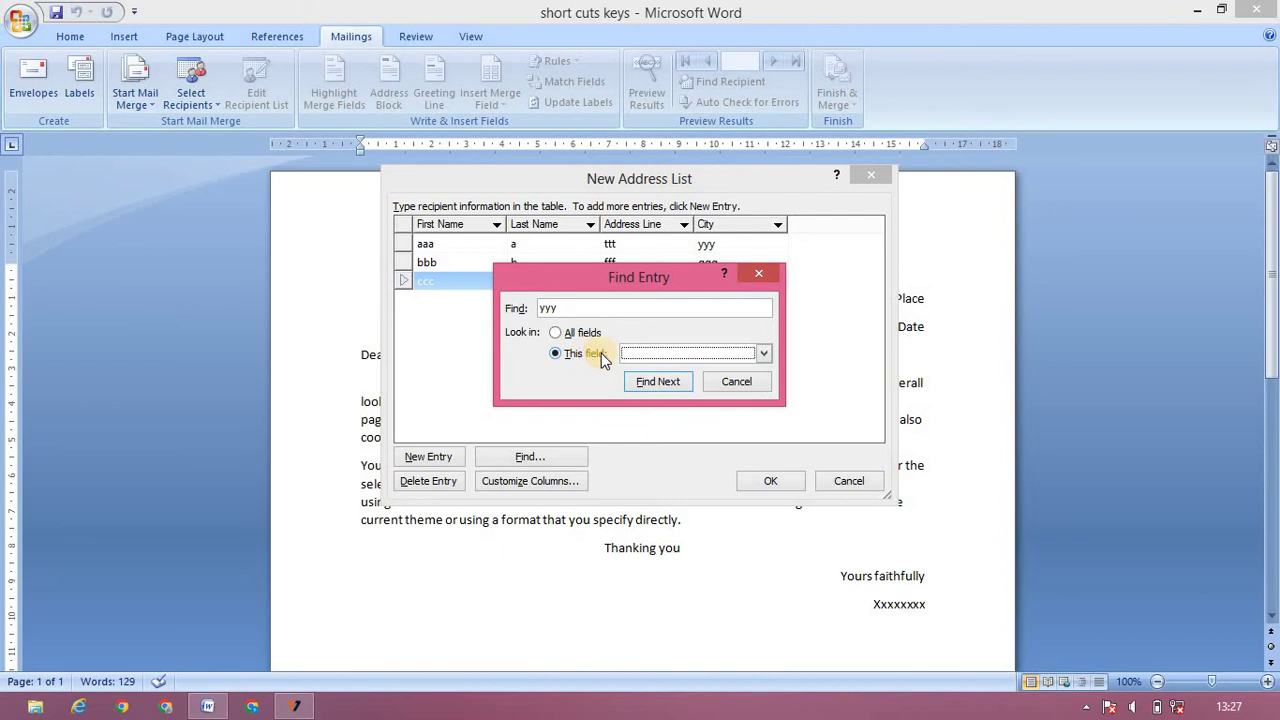
click(764, 355)
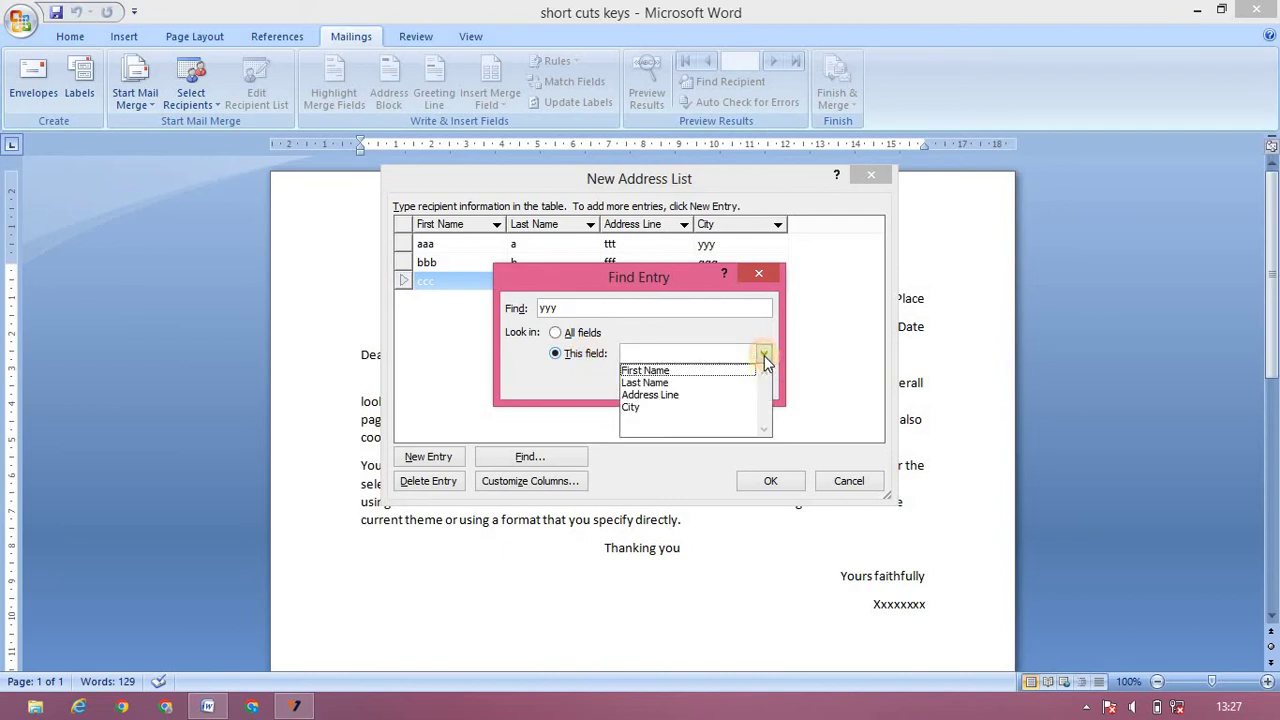
click(749, 406)
click(660, 381)
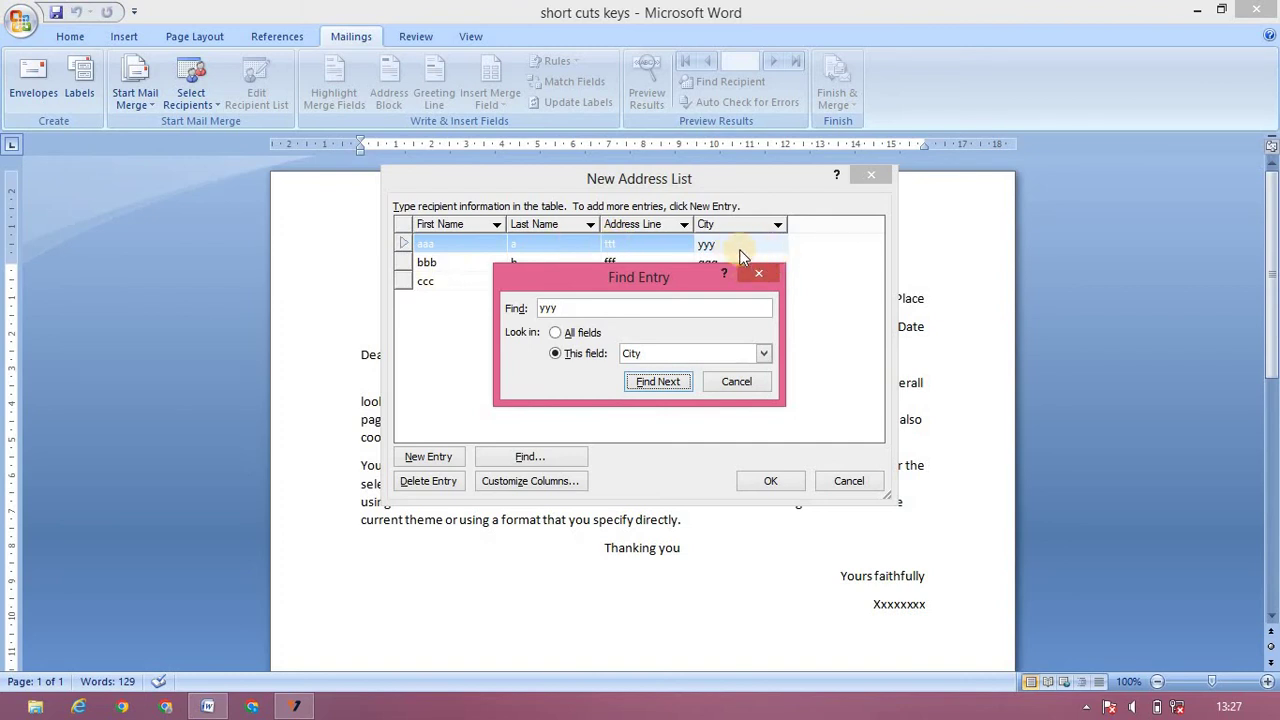
- Search the address list for "bbb" in the First Name field only and end the search
click(617, 310)
key(BackSpace)
key(BackSpace)
key(BackSpace)
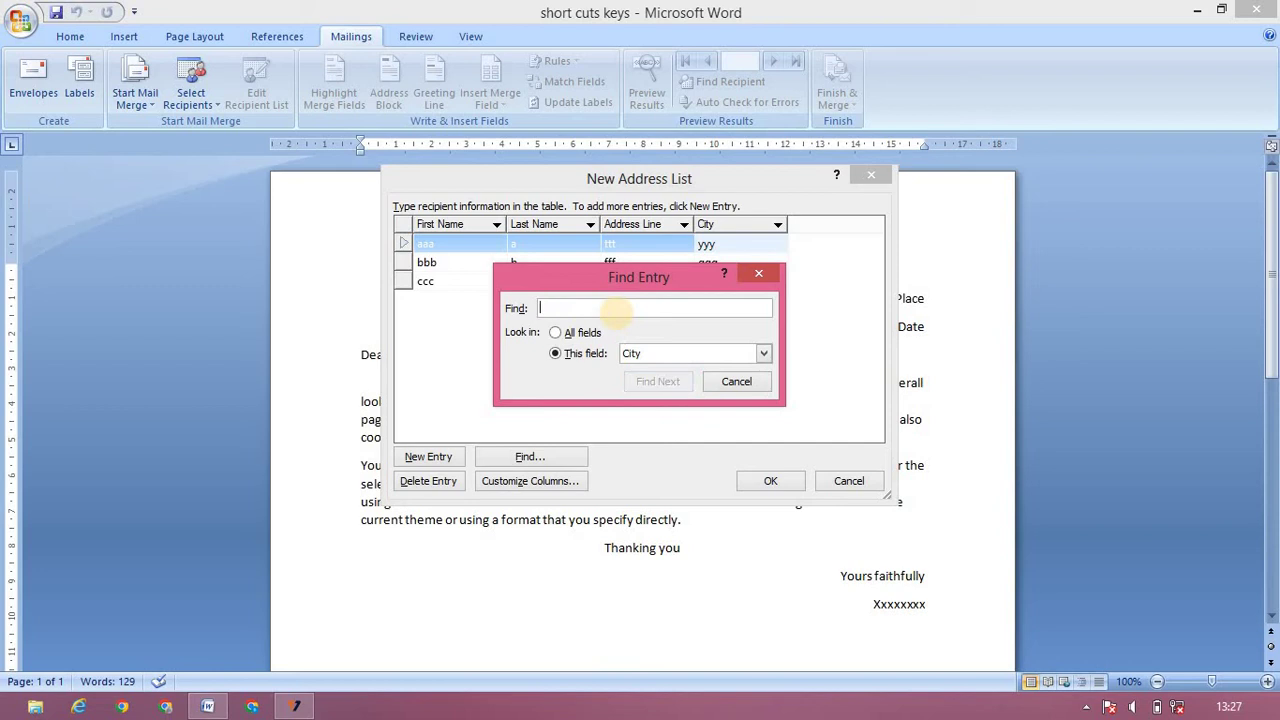
text(bbb)
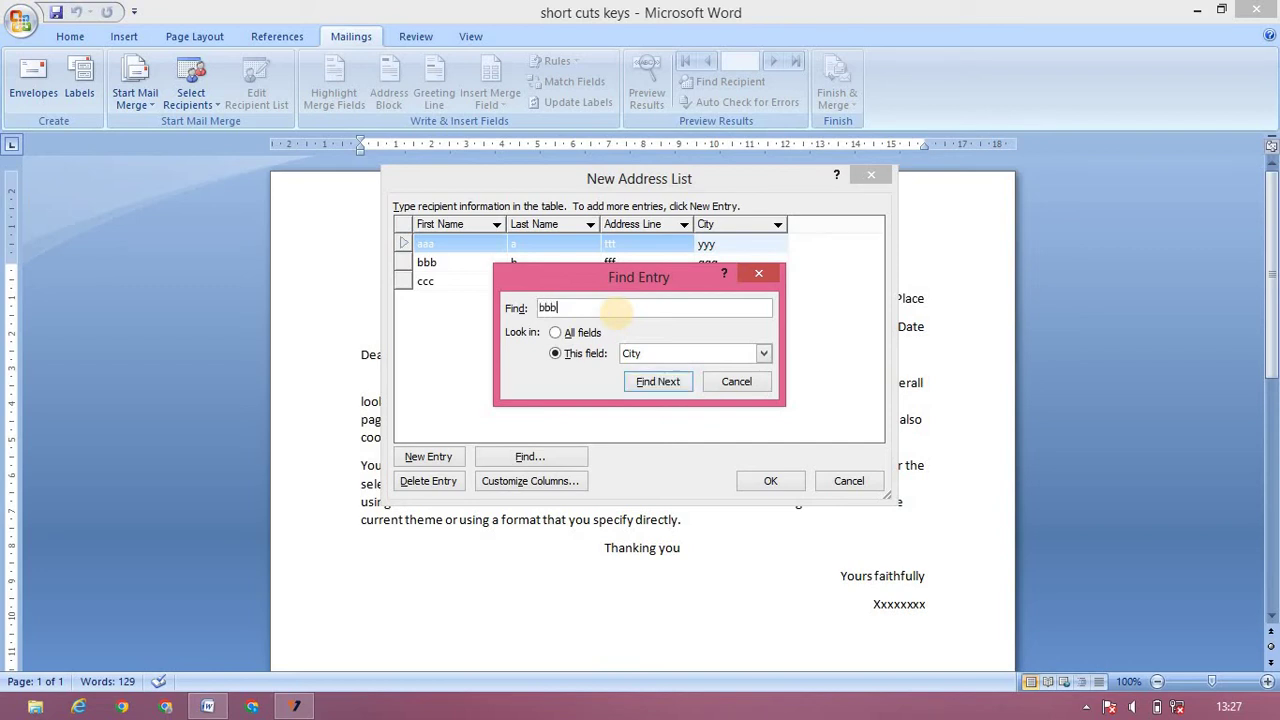
click(765, 354)
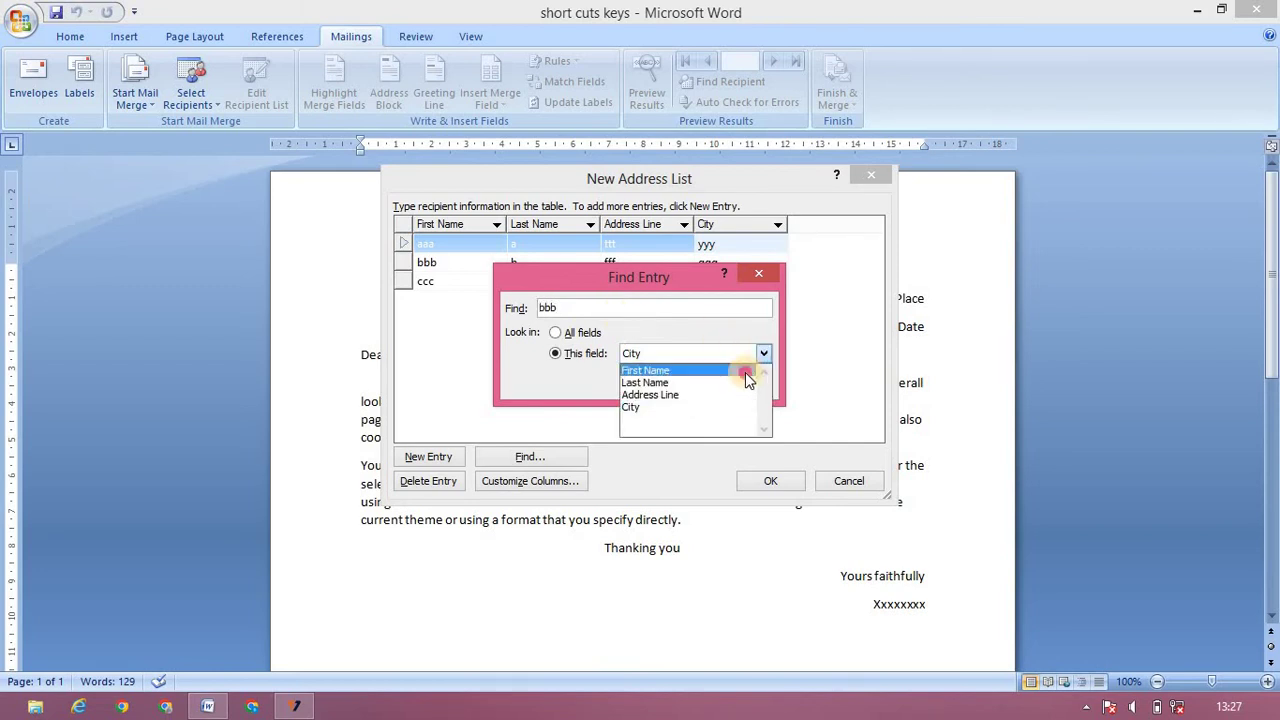
click(745, 371)
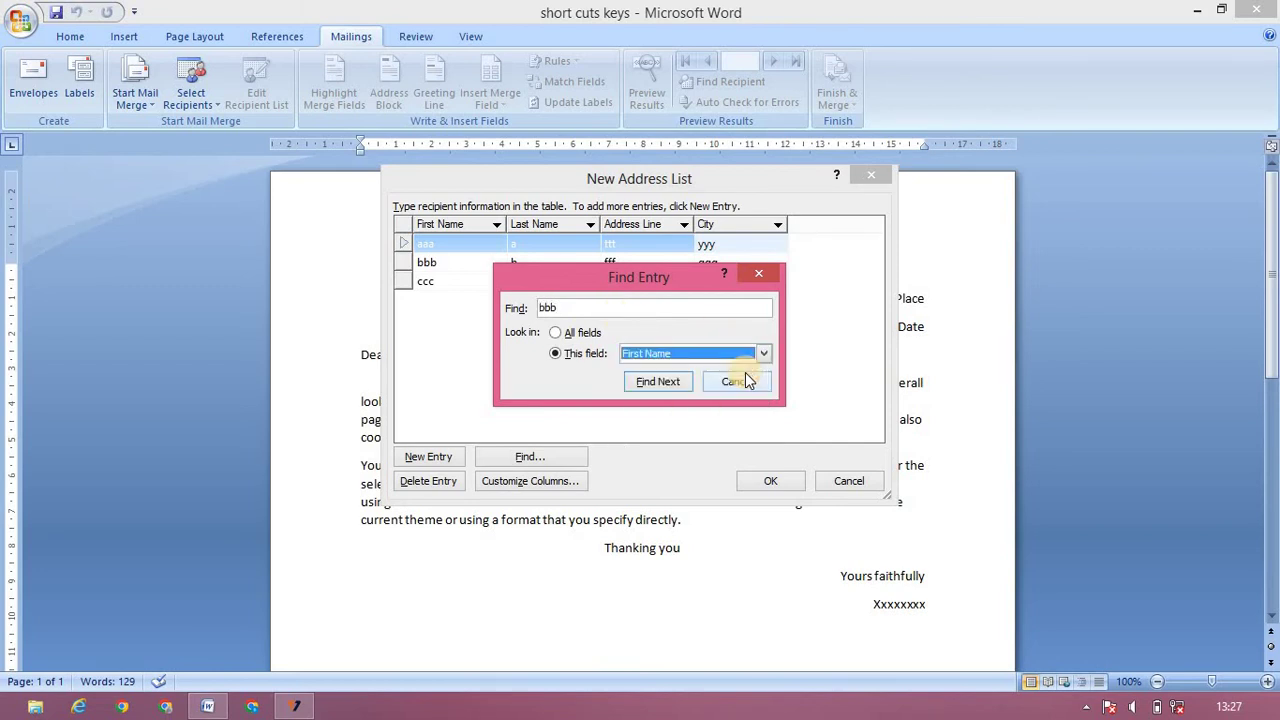
click(676, 383)
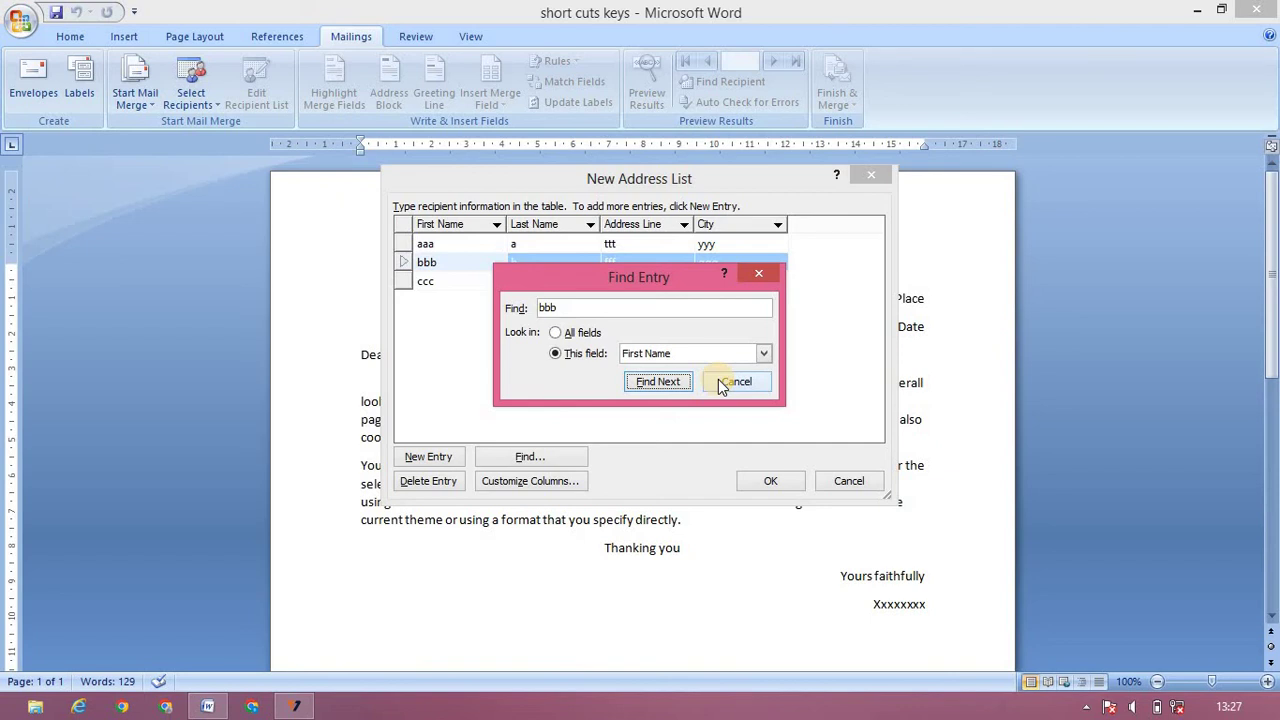
click(722, 385)
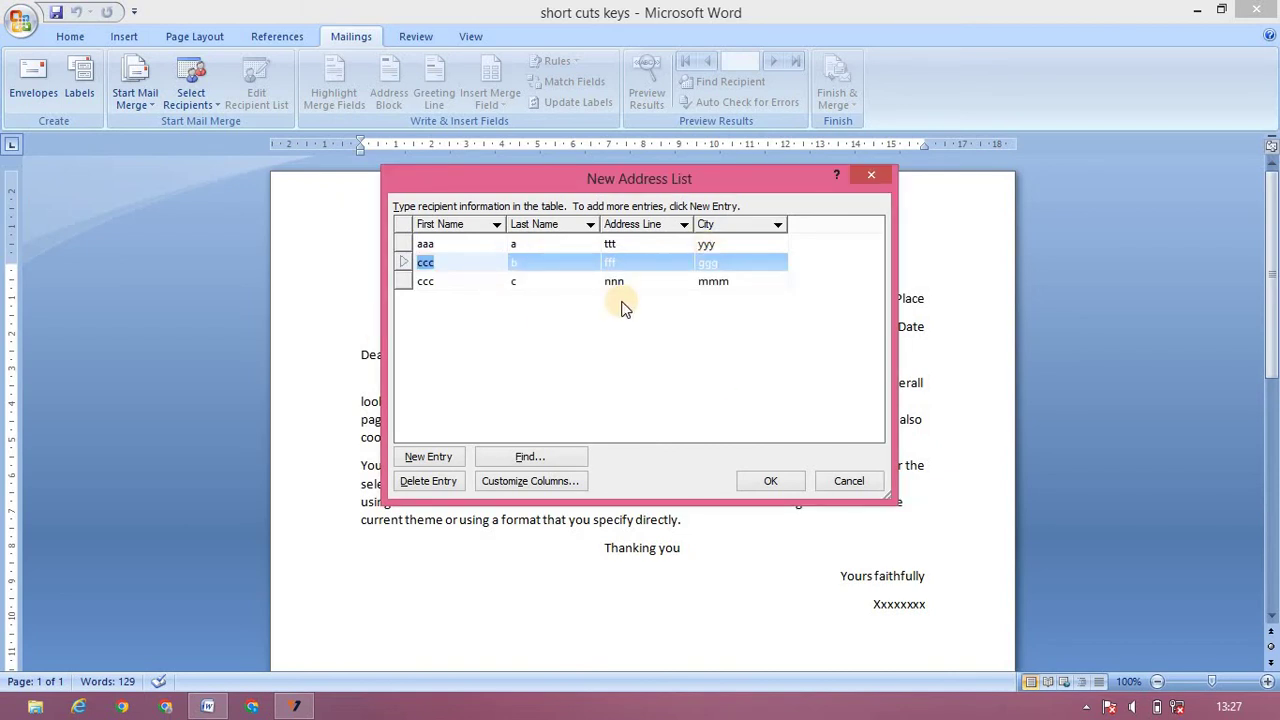
- Accept the recipient entries and save the list as "address" in My Data Sources, postponing the antivirus activation reminder
click(772, 481)
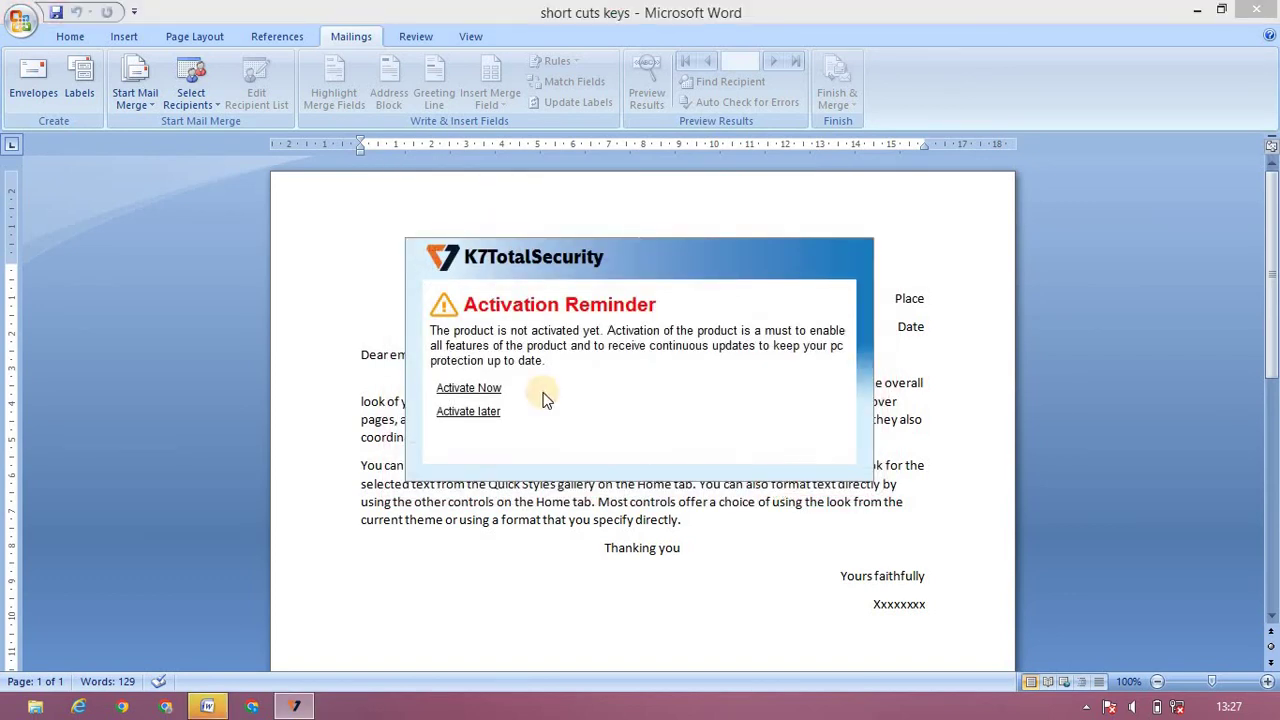
click(483, 410)
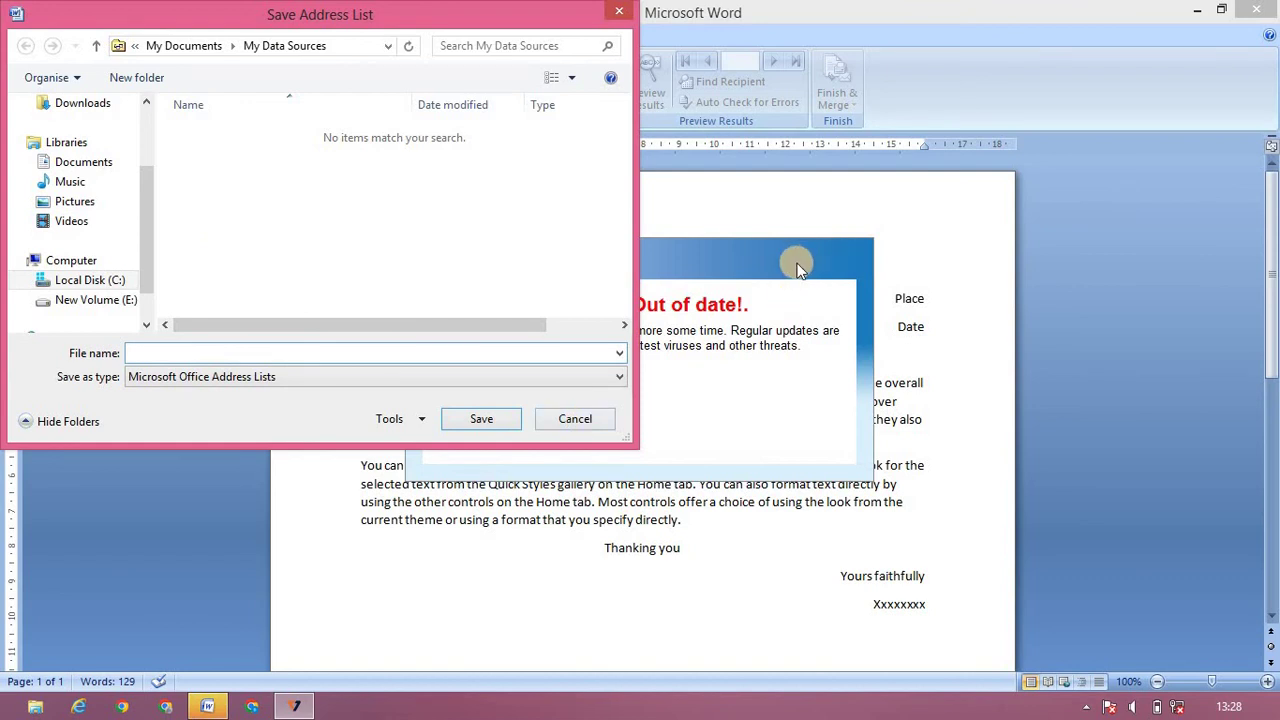
click(185, 353)
text(address)
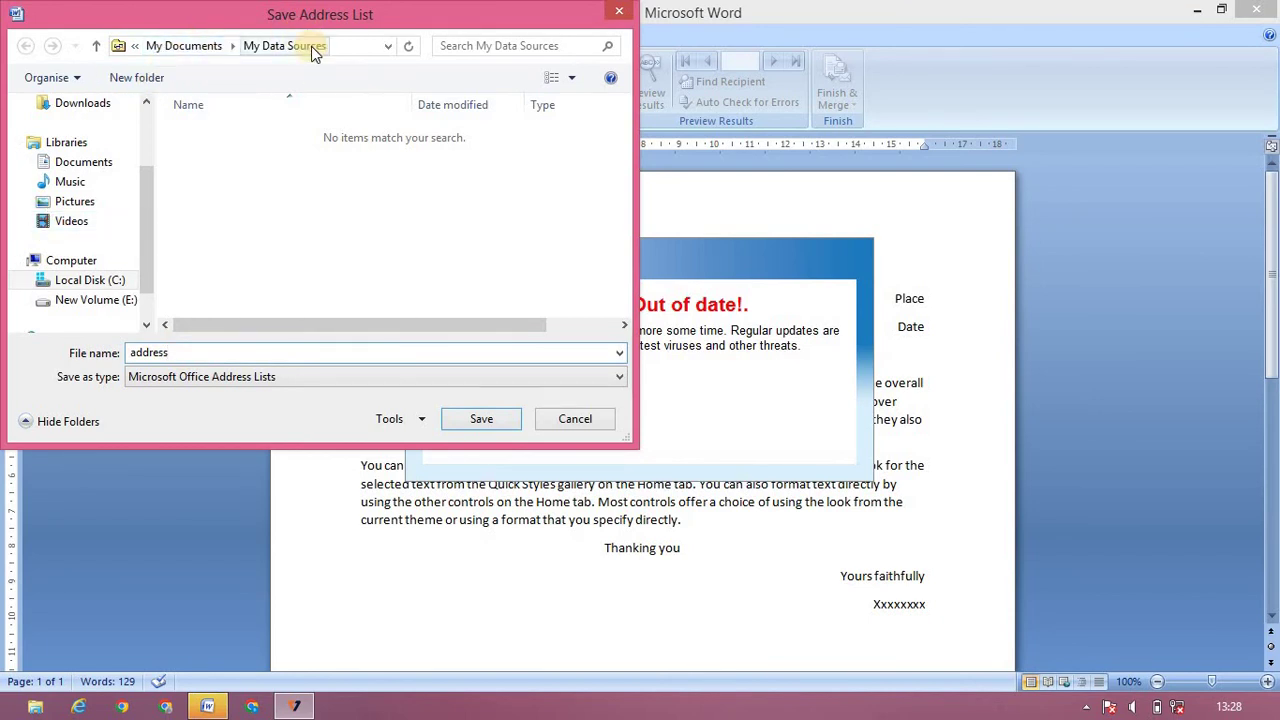
click(464, 420)
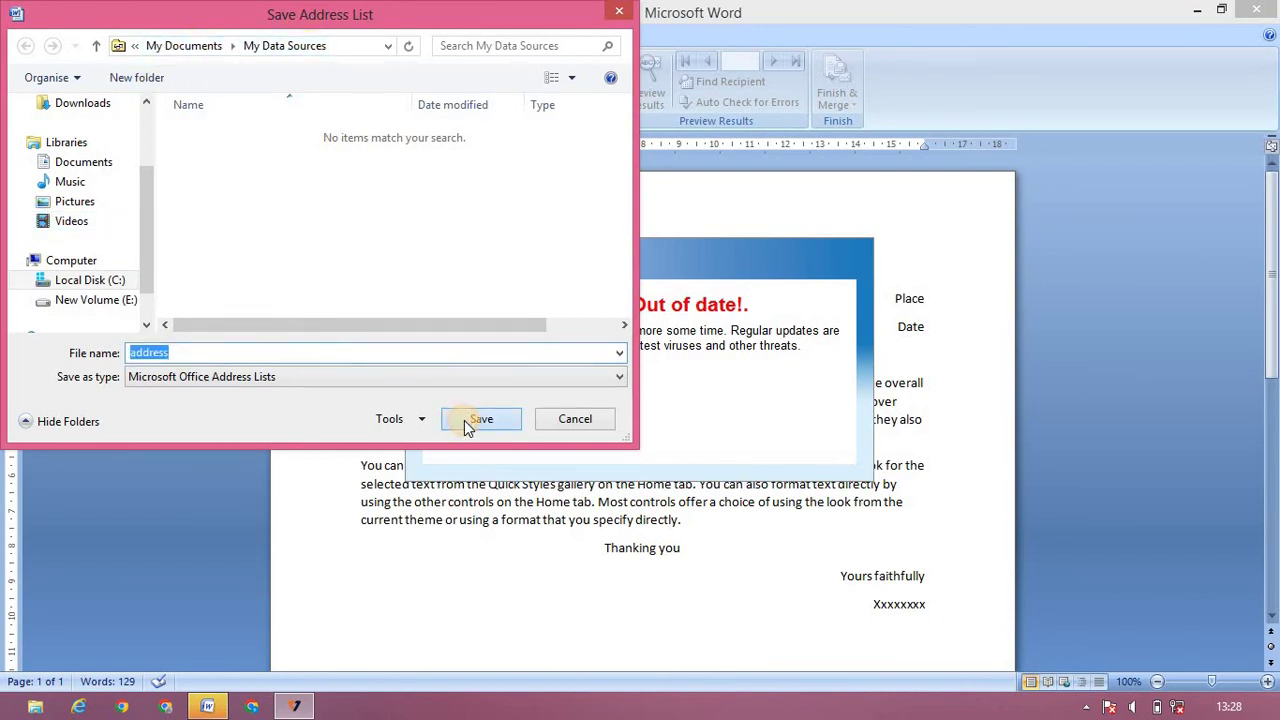
click(466, 396)
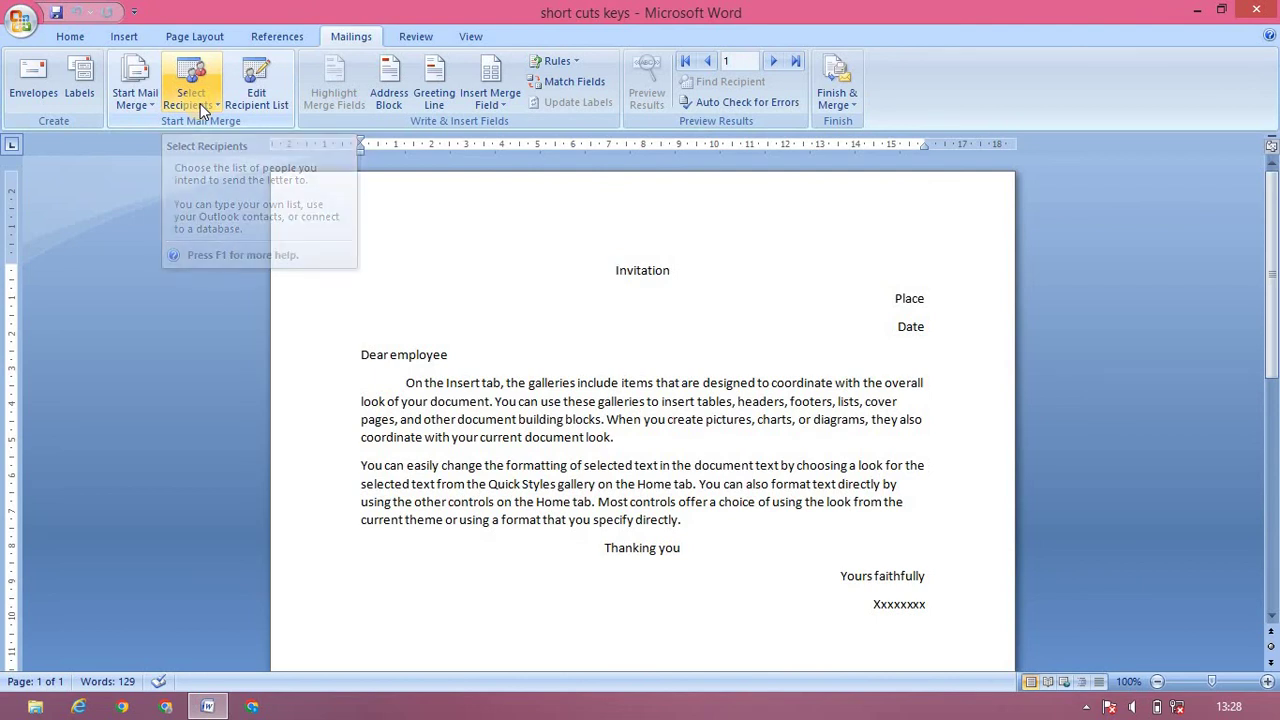
key(ctrl+s)
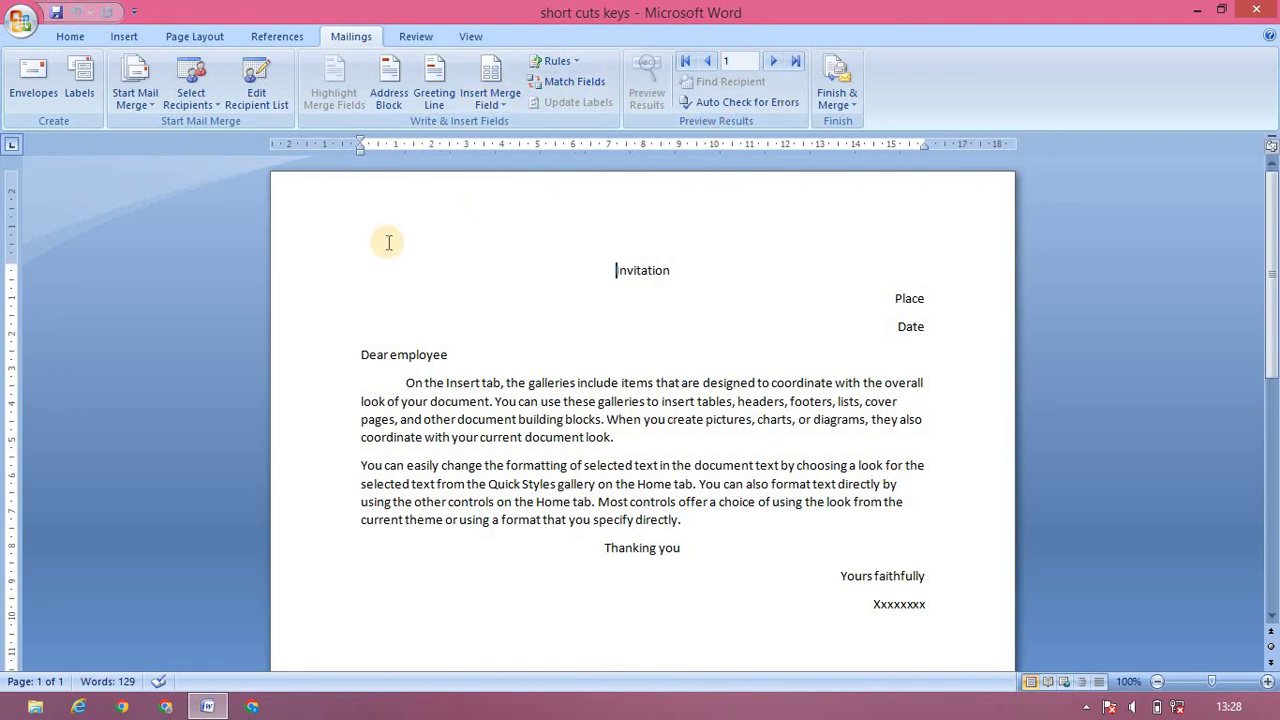
- Choose the existing list "address" as the data source for the mail merge recipients
click(199, 99)
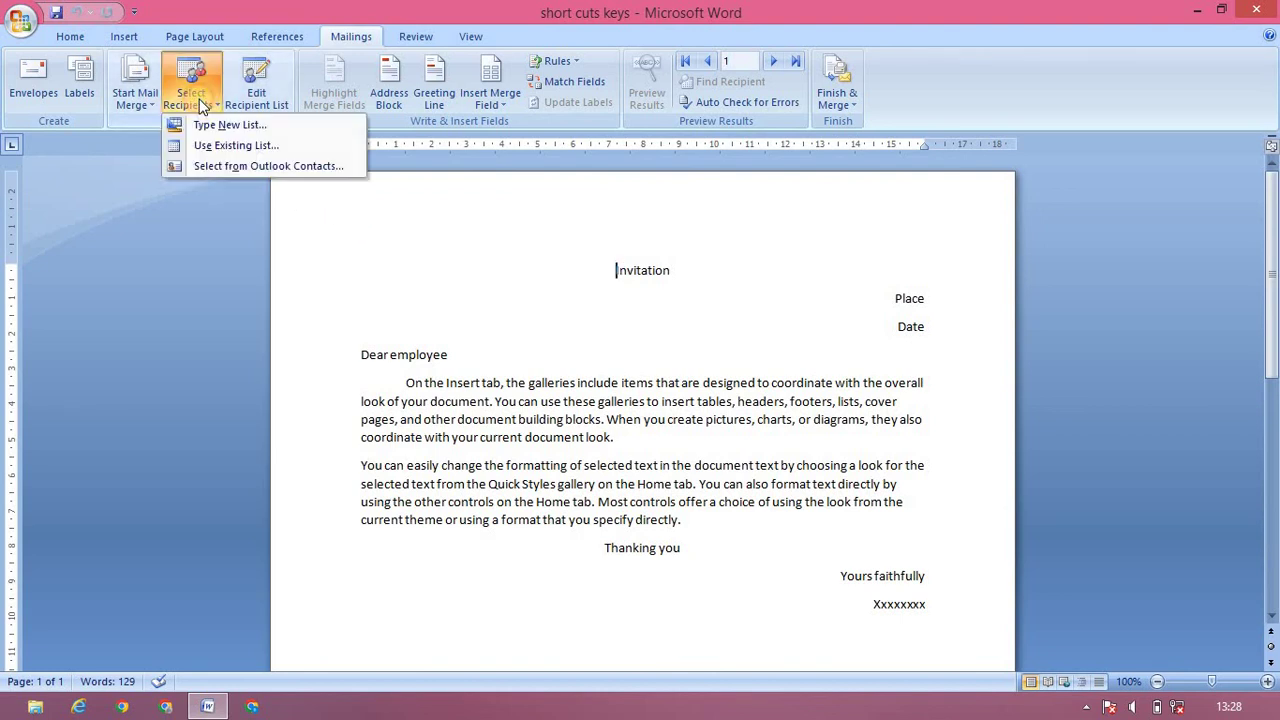
click(213, 148)
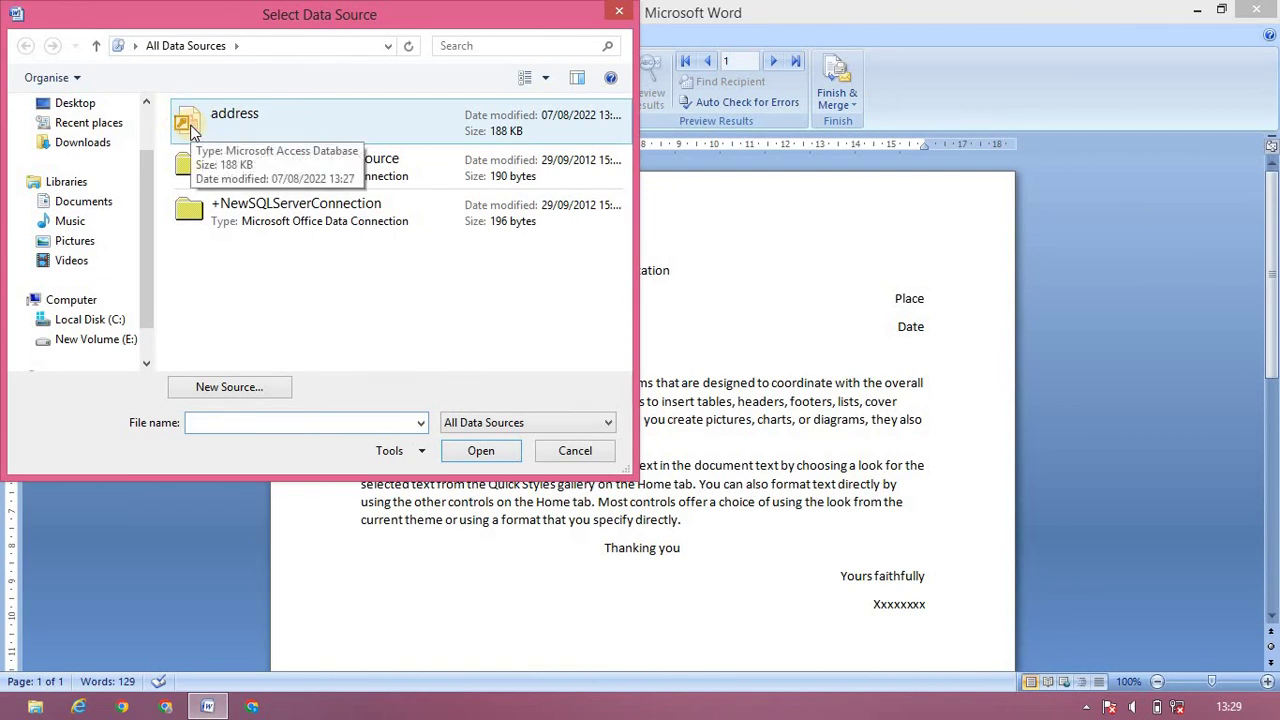
click(194, 131)
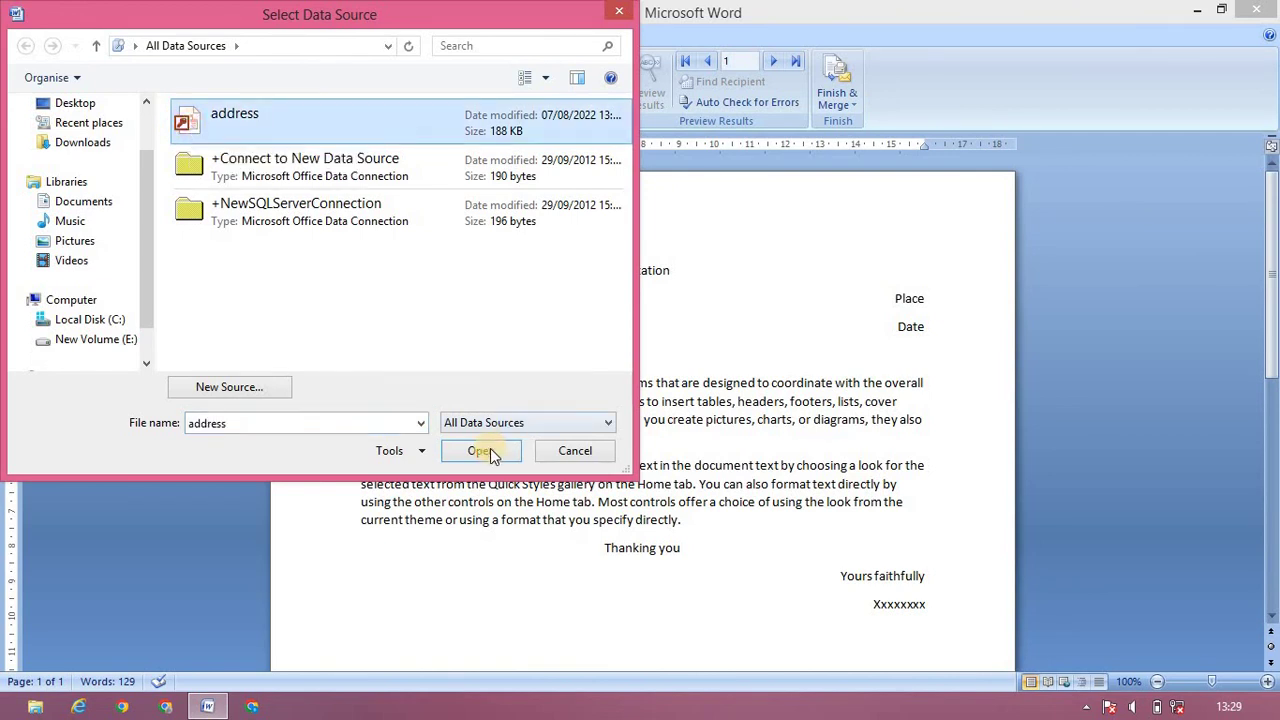
click(488, 452)
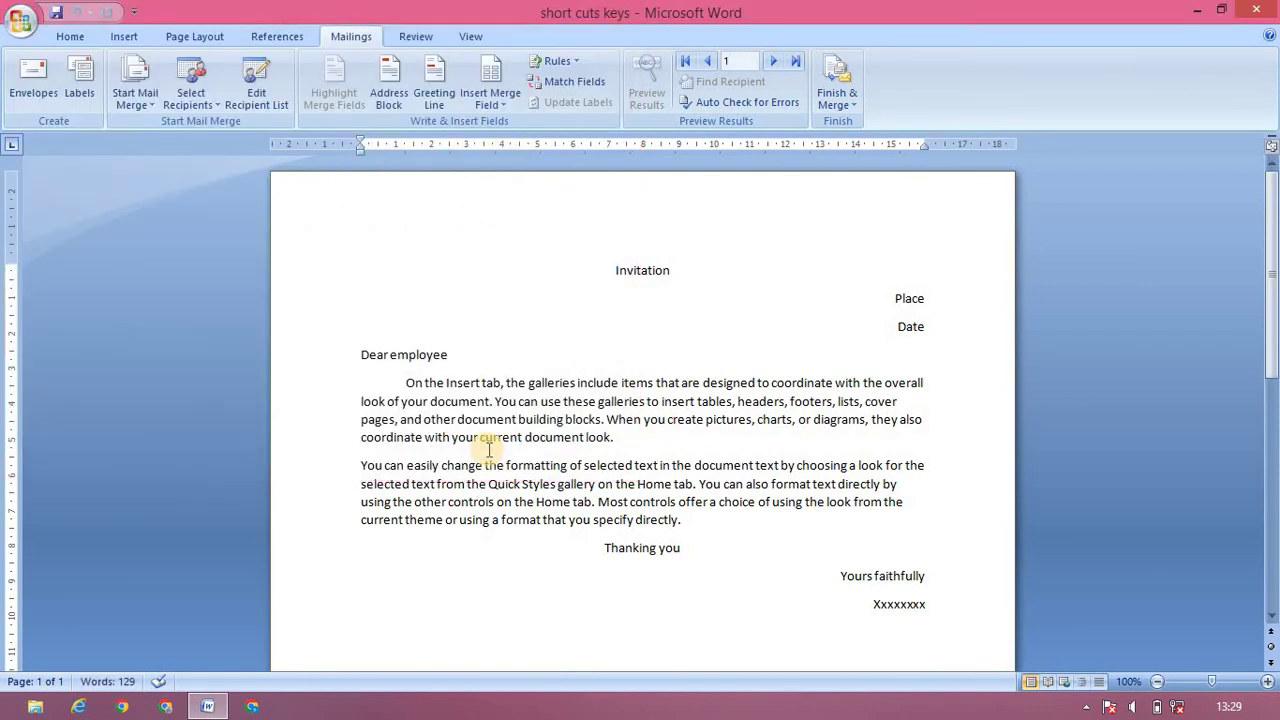